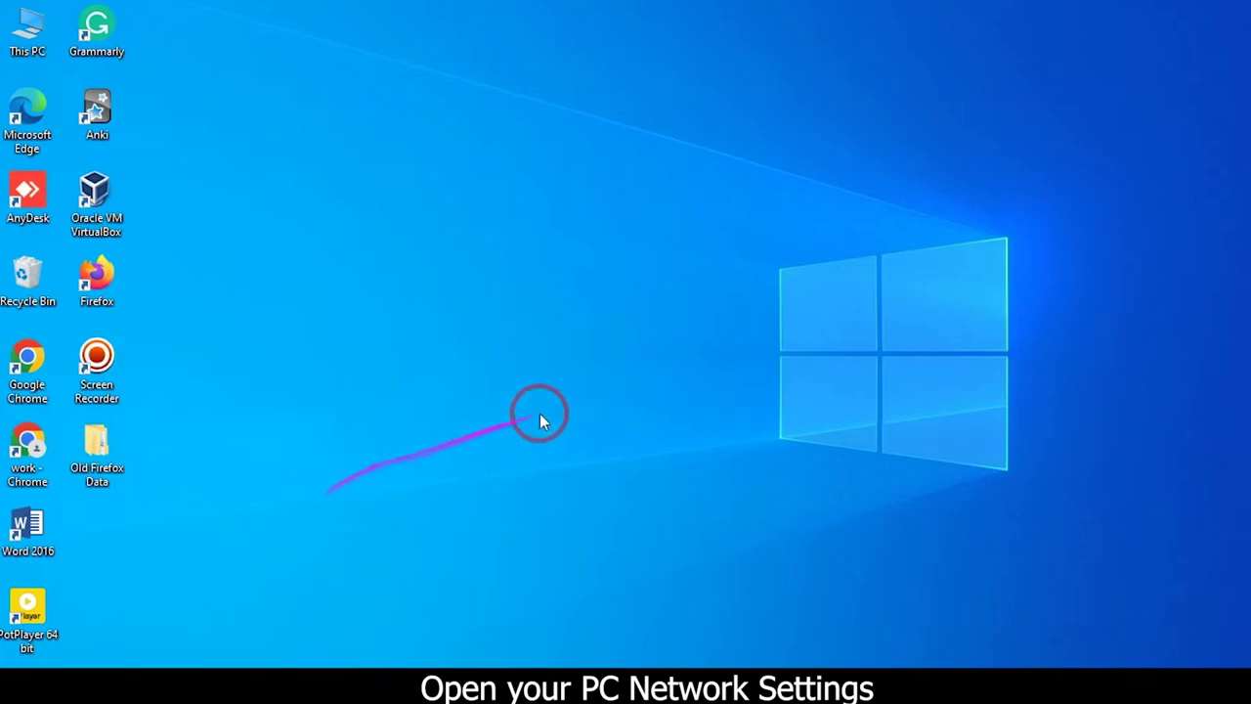
Open the network connections flyout from the taskbar tray network icon.
{"action": "left_click", "coordinate": [1072, 652]}
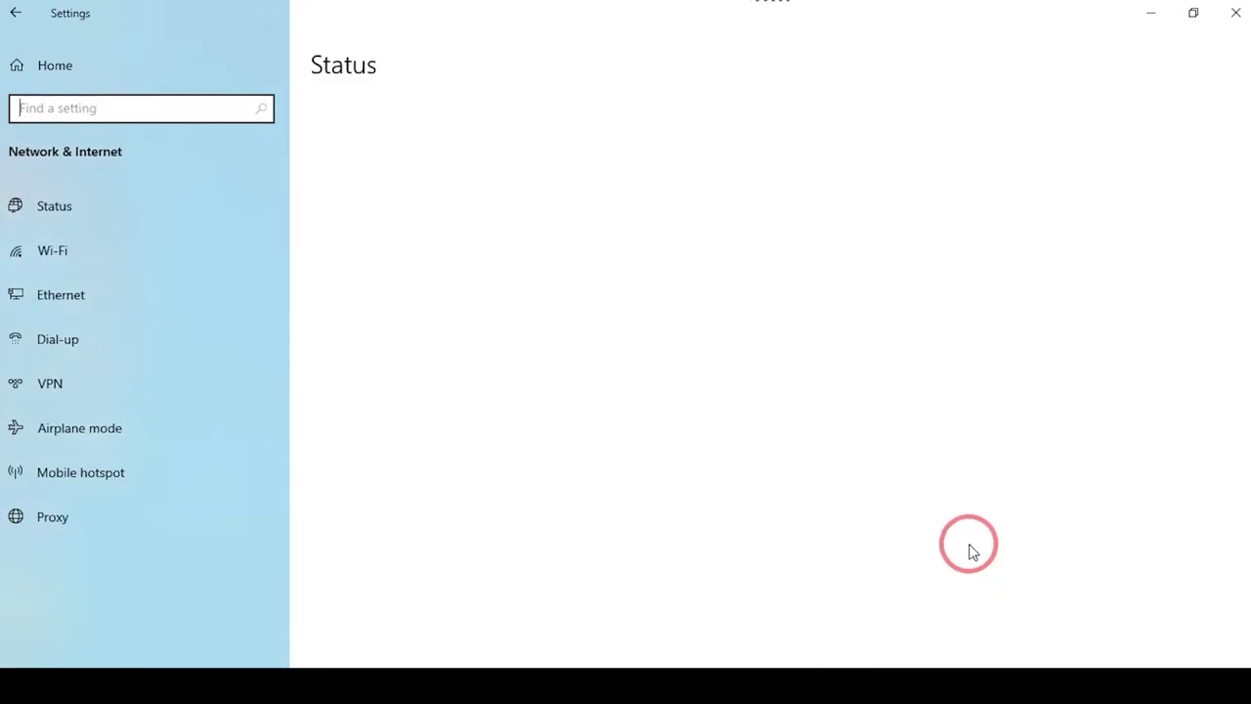
Open the Ethernet connection's properties and start editing its IP settings.
{"action": "scroll", "coordinate": [391, 508], "scroll_direction": "down", "scroll_amount": 3}
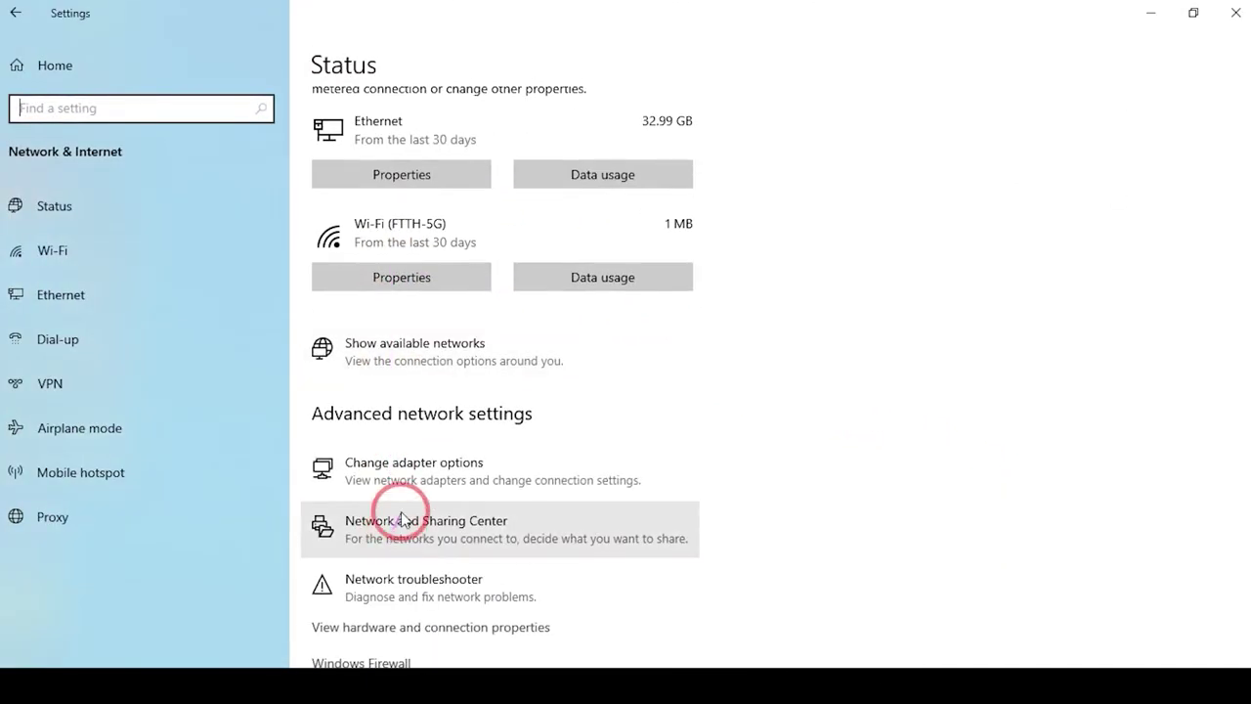
{"action": "scroll", "coordinate": [372, 449], "scroll_direction": "up", "scroll_amount": 3}
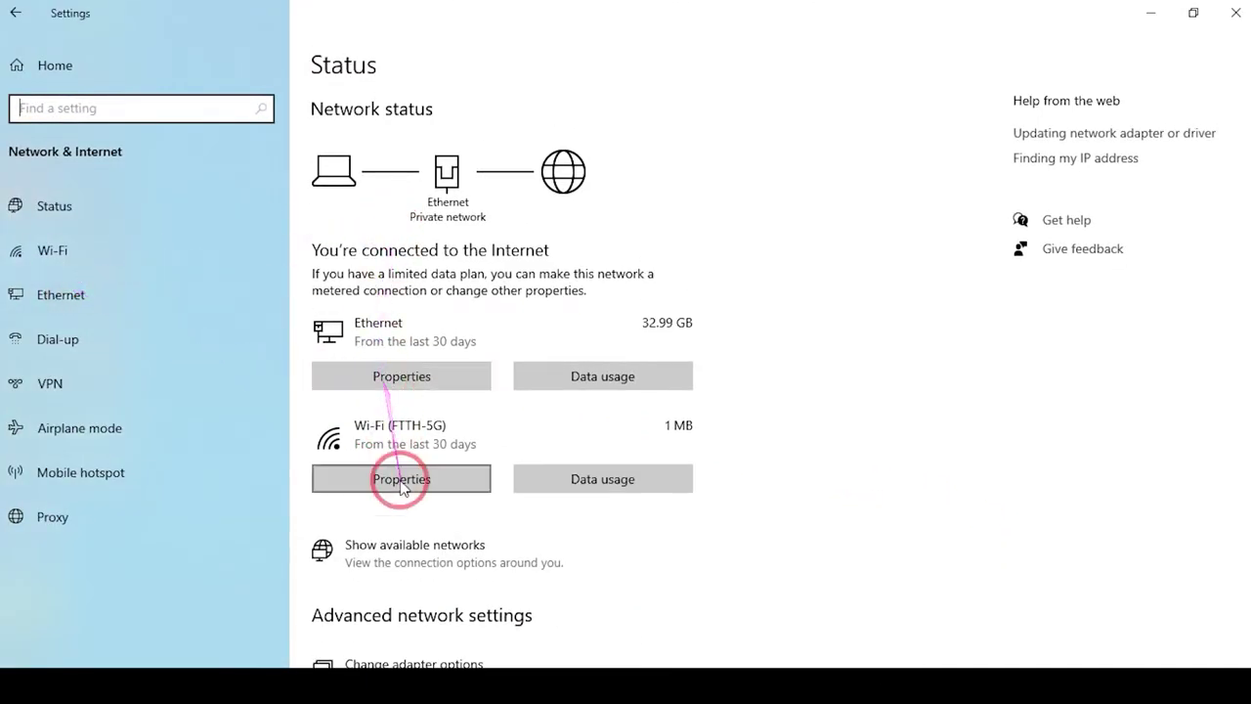
{"action": "left_click", "coordinate": [401, 381]}
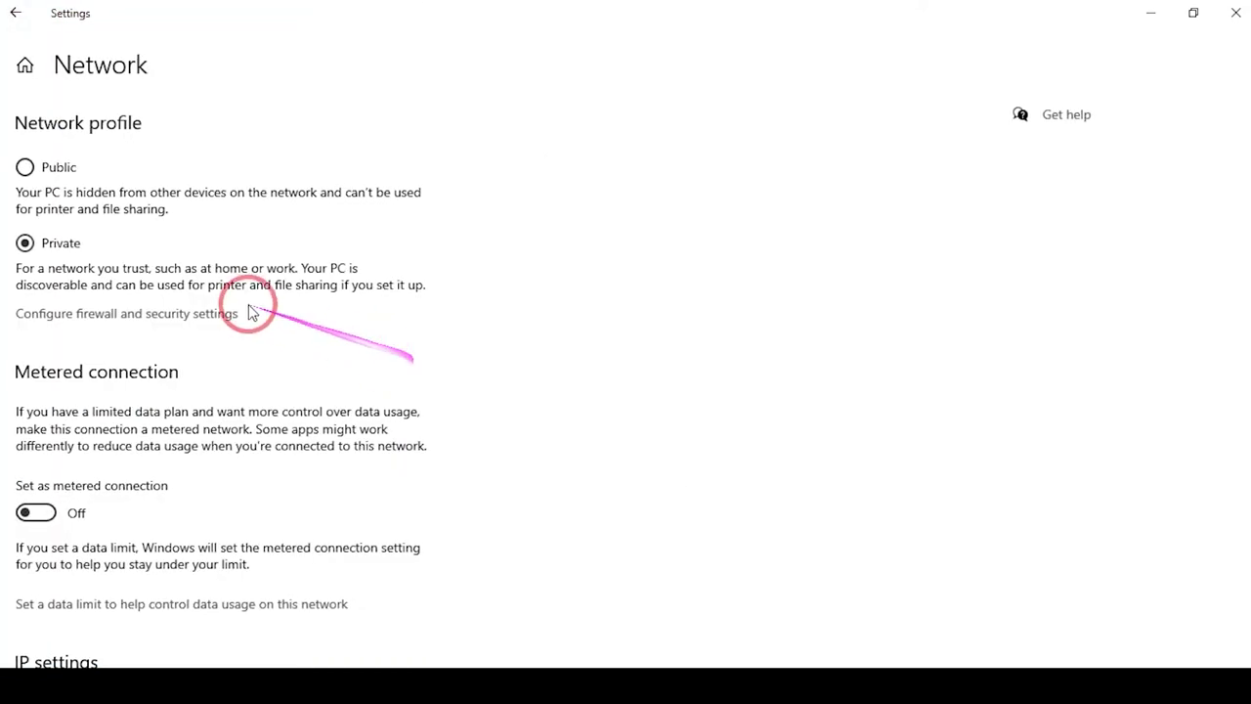
{"action": "scroll", "coordinate": [119, 515], "scroll_direction": "down", "scroll_amount": 3}
{"action": "left_click", "coordinate": [54, 467]}
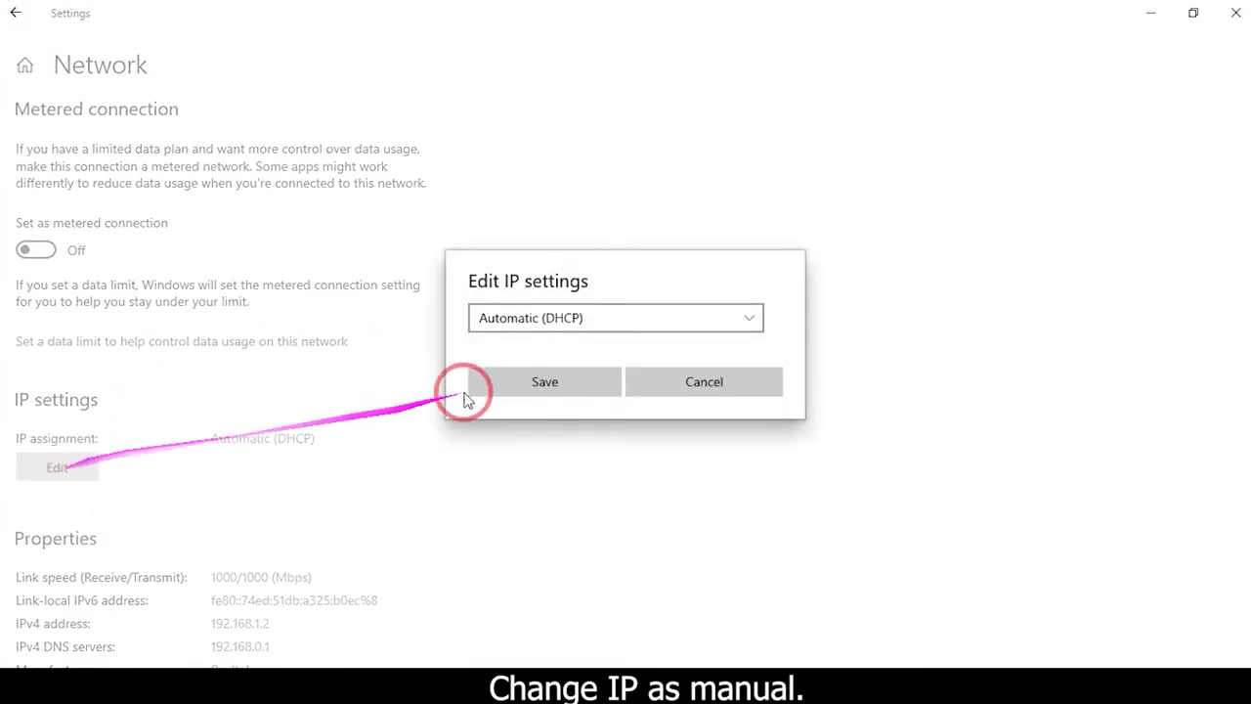
Switch the Ethernet IP assignment to Manual with IPv4 on and enter the IP address.
{"action": "left_click", "coordinate": [554, 329]}
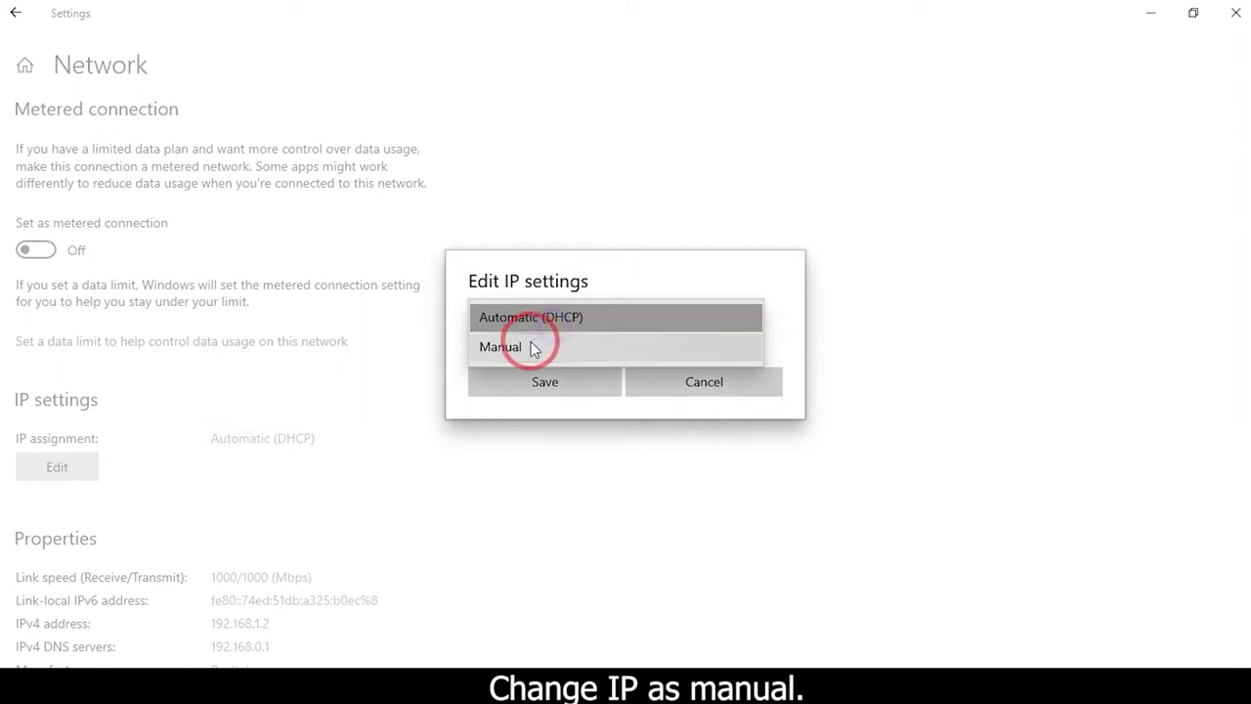
{"action": "left_click", "coordinate": [543, 344]}
{"action": "left_click", "coordinate": [487, 319]}
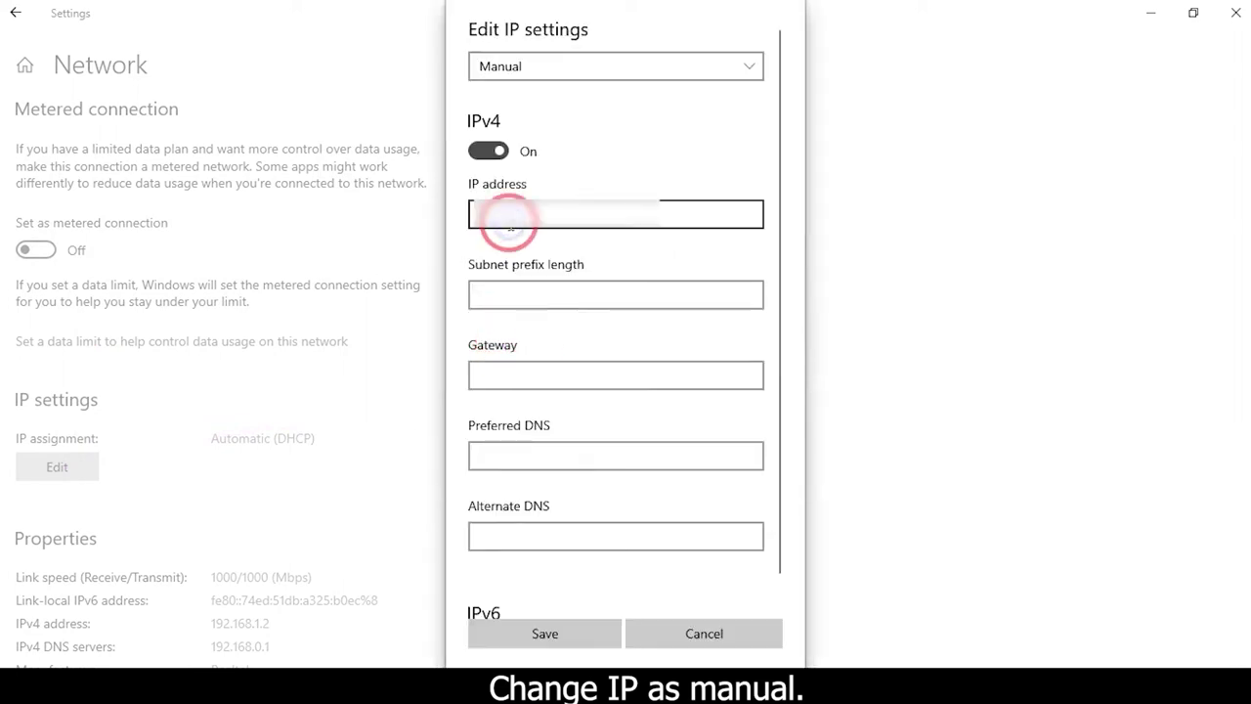
{"action": "left_click", "coordinate": [506, 218]}
{"action": "type", "text": "8.1"}
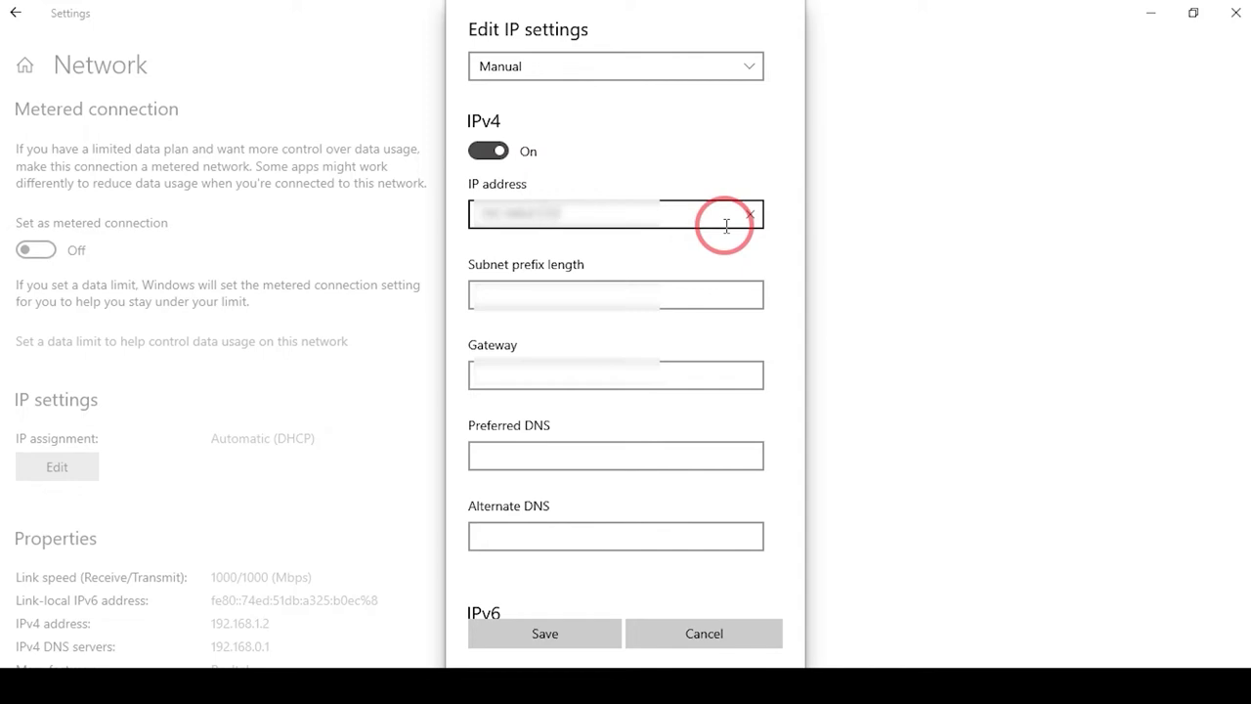
Enter subnet prefix length 24 and the gateway, save, and close Settings.
{"action": "left_click", "coordinate": [639, 290]}
{"action": "type", "text": "24"}
{"action": "left_click", "coordinate": [626, 369]}
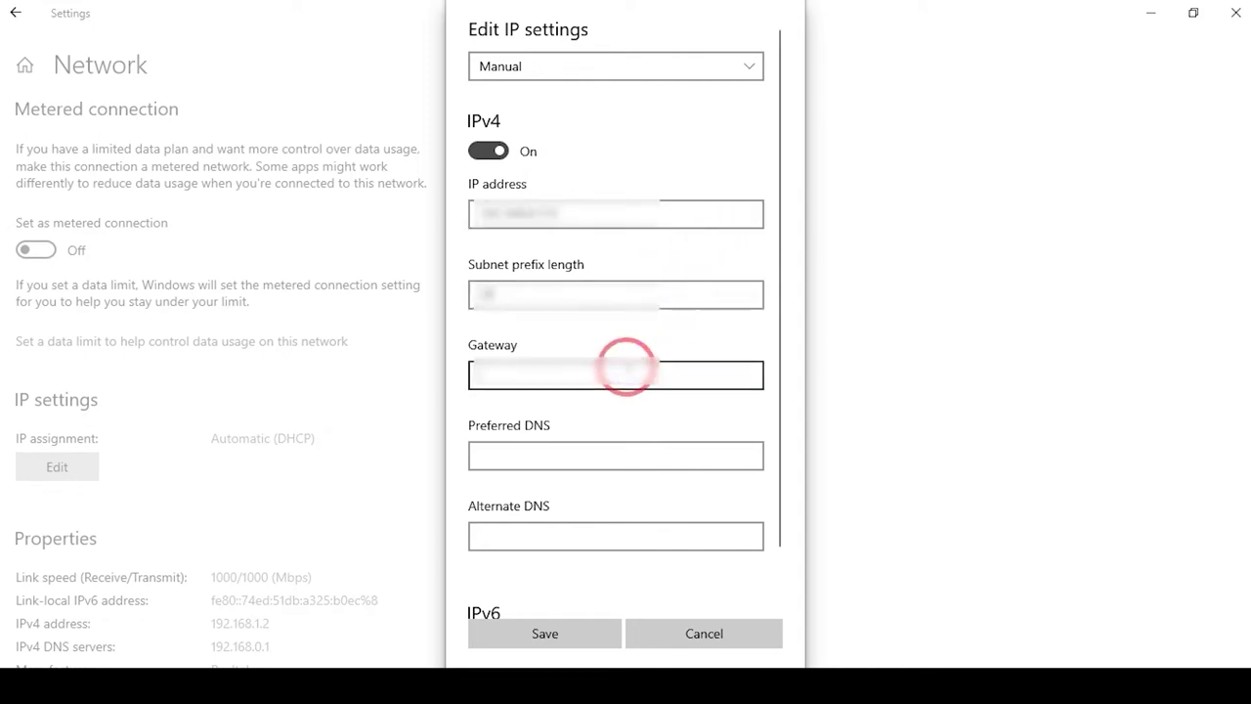
{"action": "type", "text": "192"}
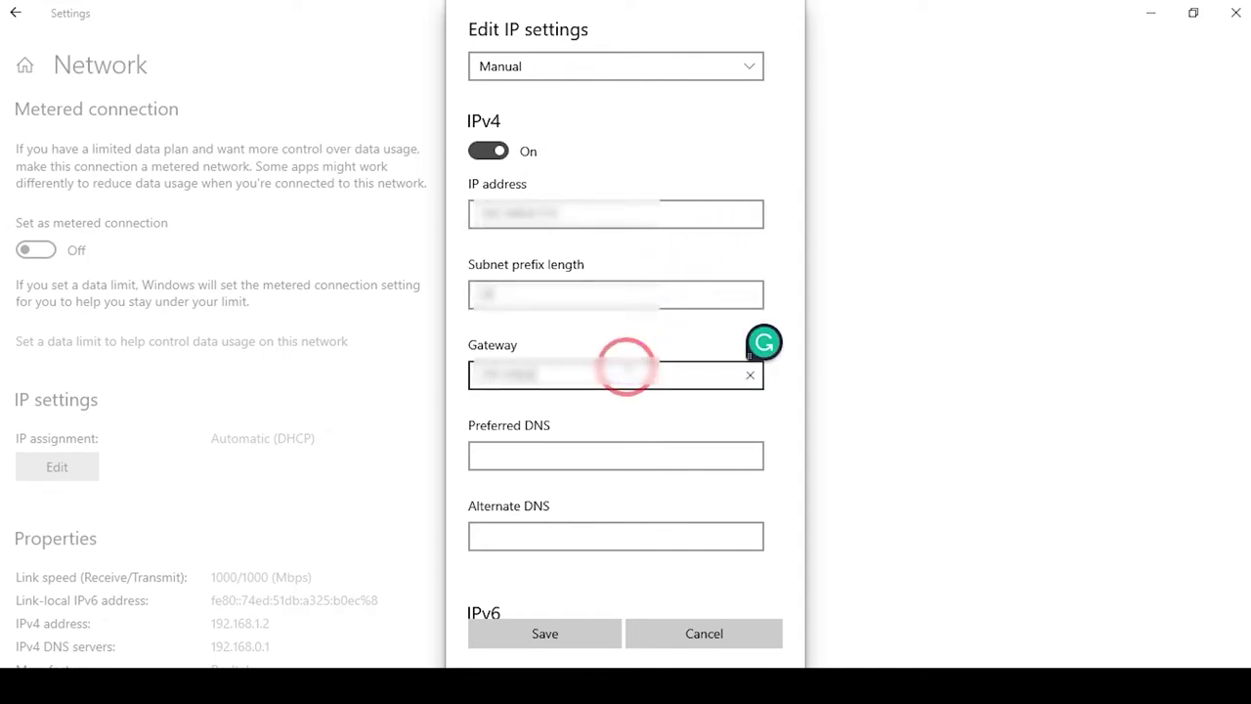
{"action": "left_click", "coordinate": [531, 623]}
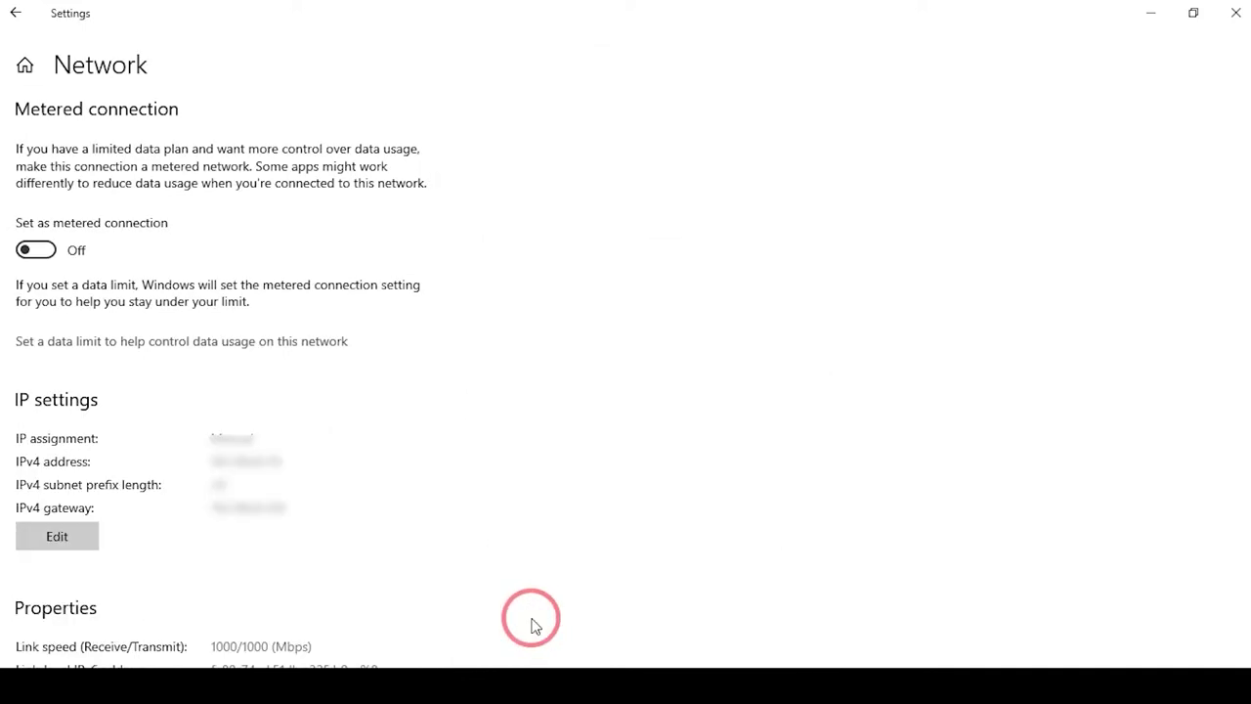
{"action": "left_click", "coordinate": [1235, 13]}
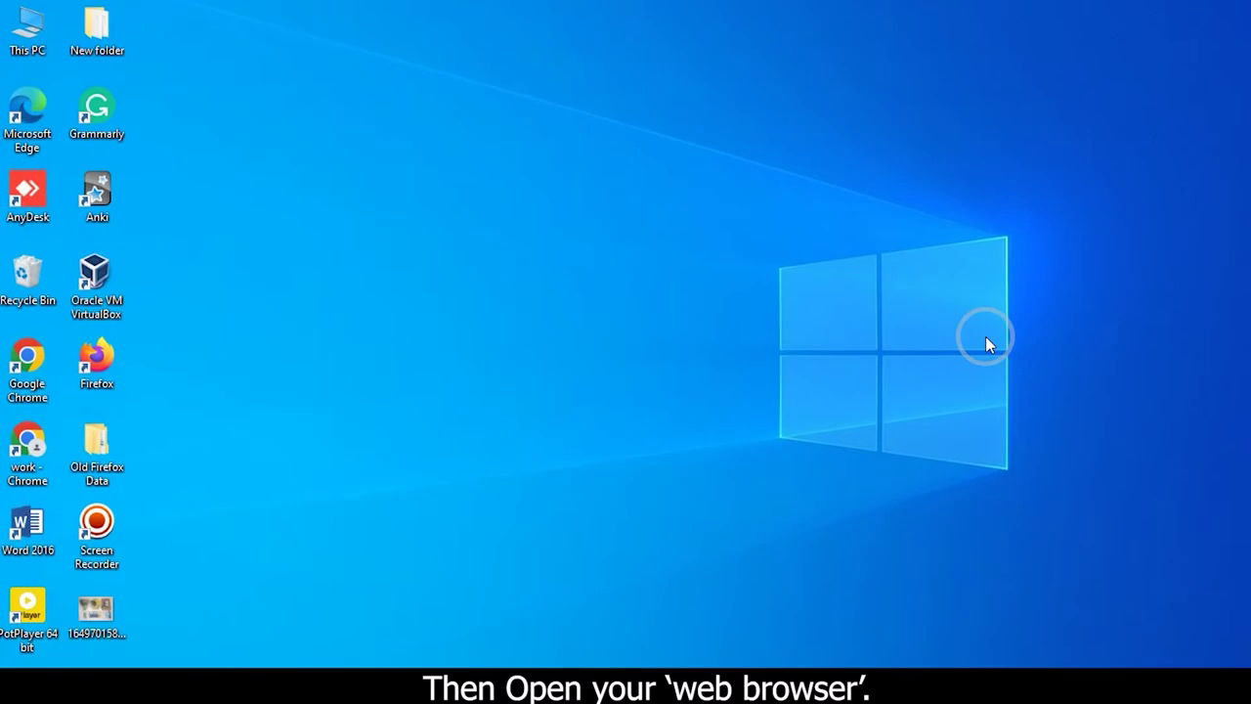
Launch Chrome and browse to the OLT login page at 192.168.8.200.
{"action": "double_click", "coordinate": [29, 436]}
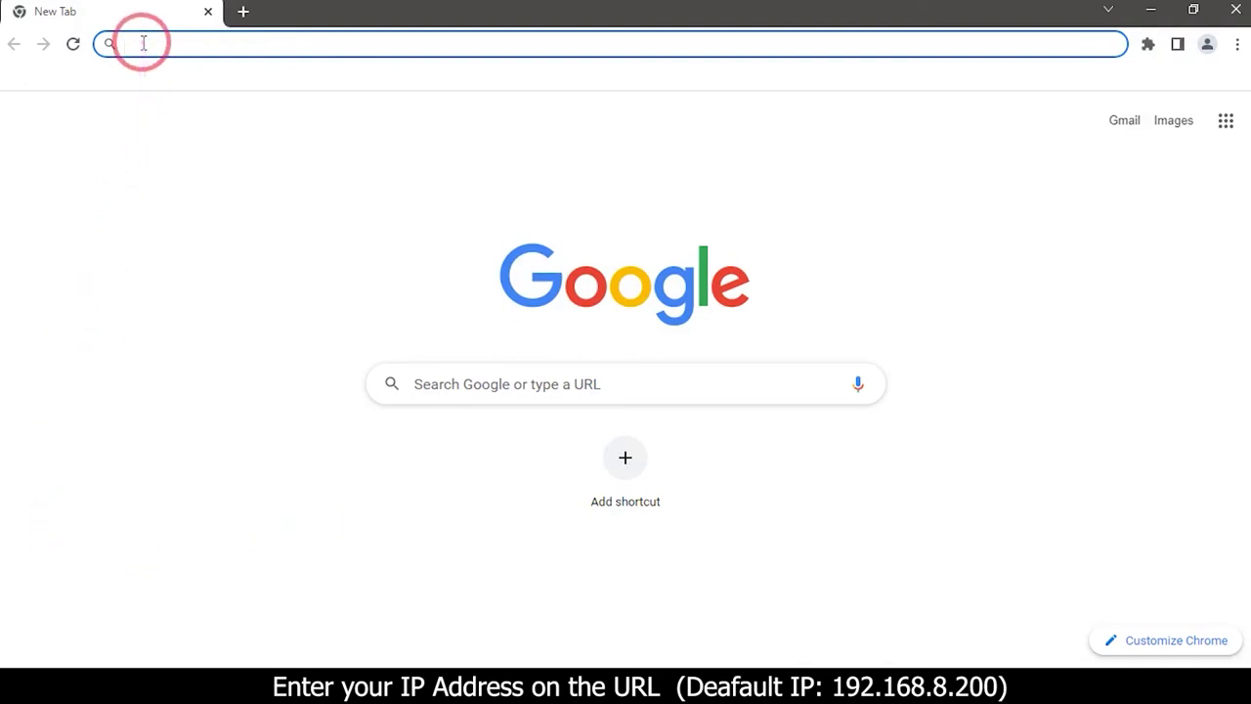
{"action": "type", "text": "19"}
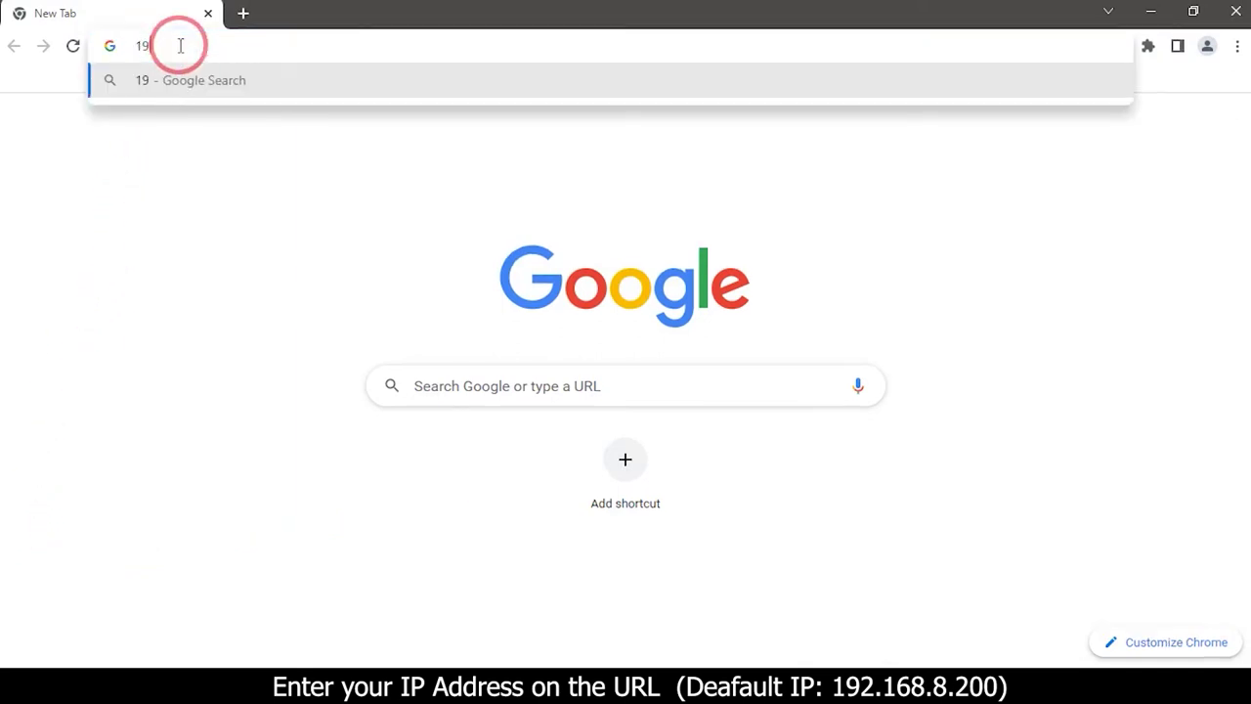
{"action": "type", "text": "6"}
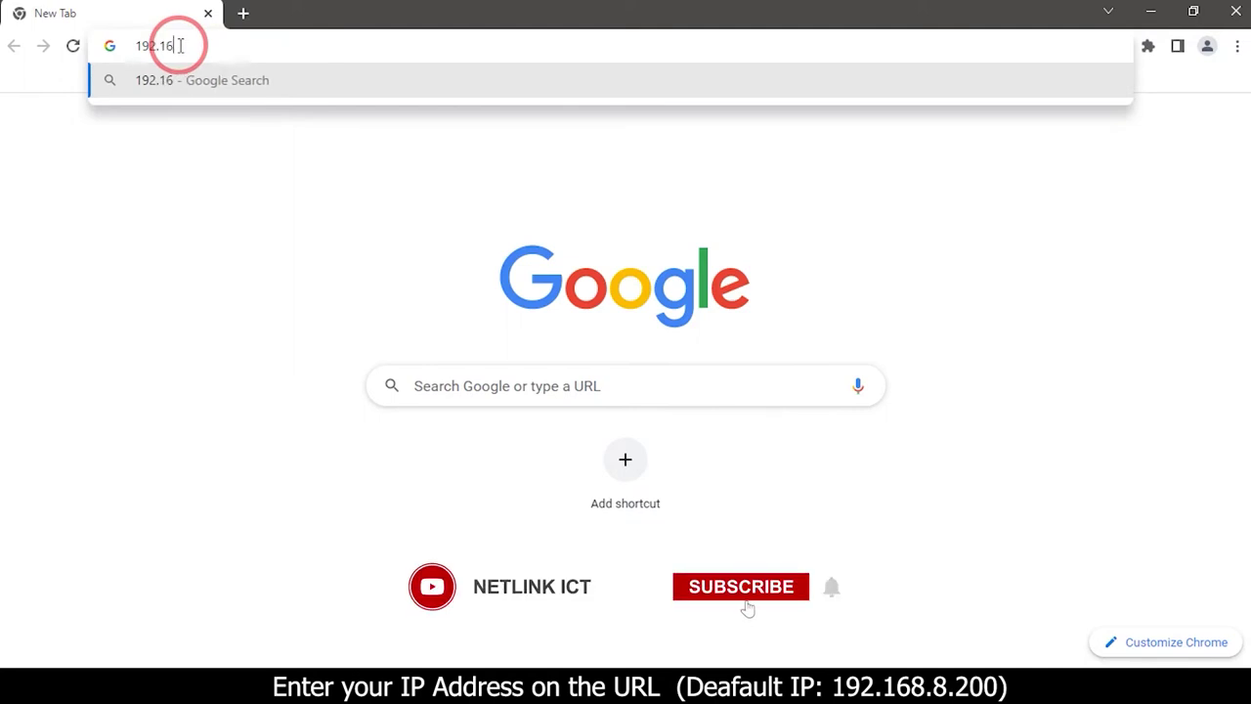
{"action": "type", "text": "8.8"}
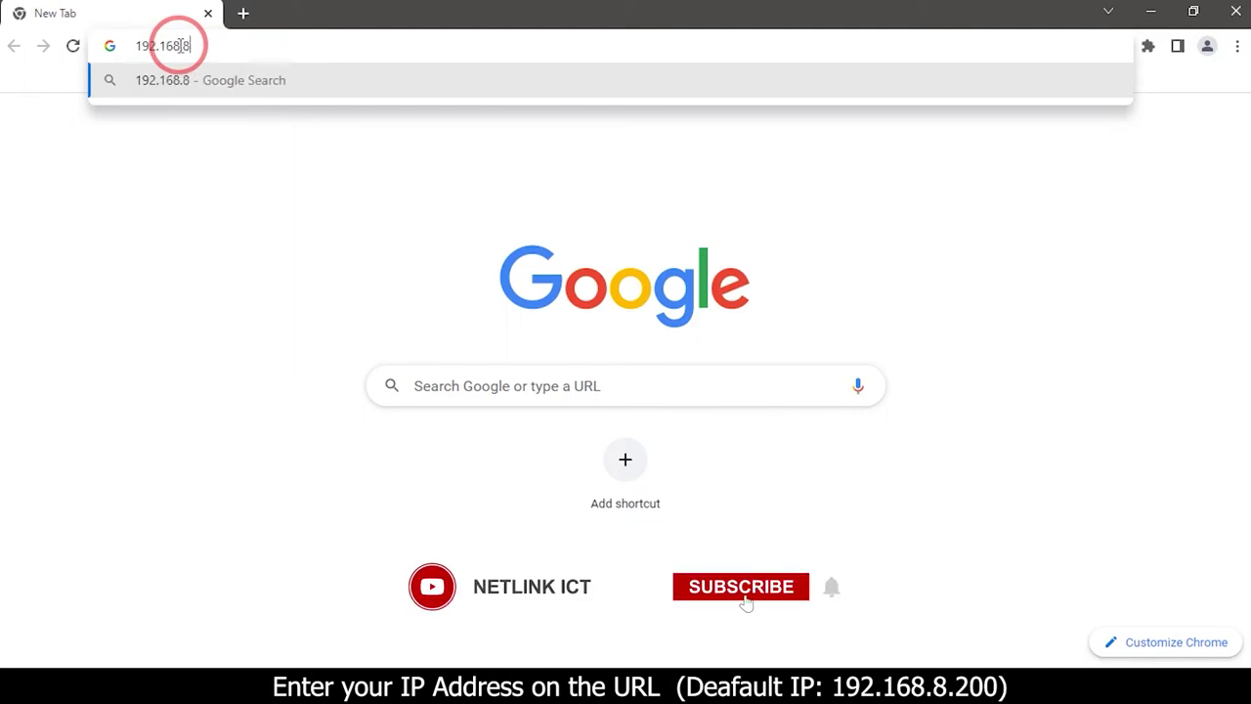
{"action": "type", "text": ".200"}
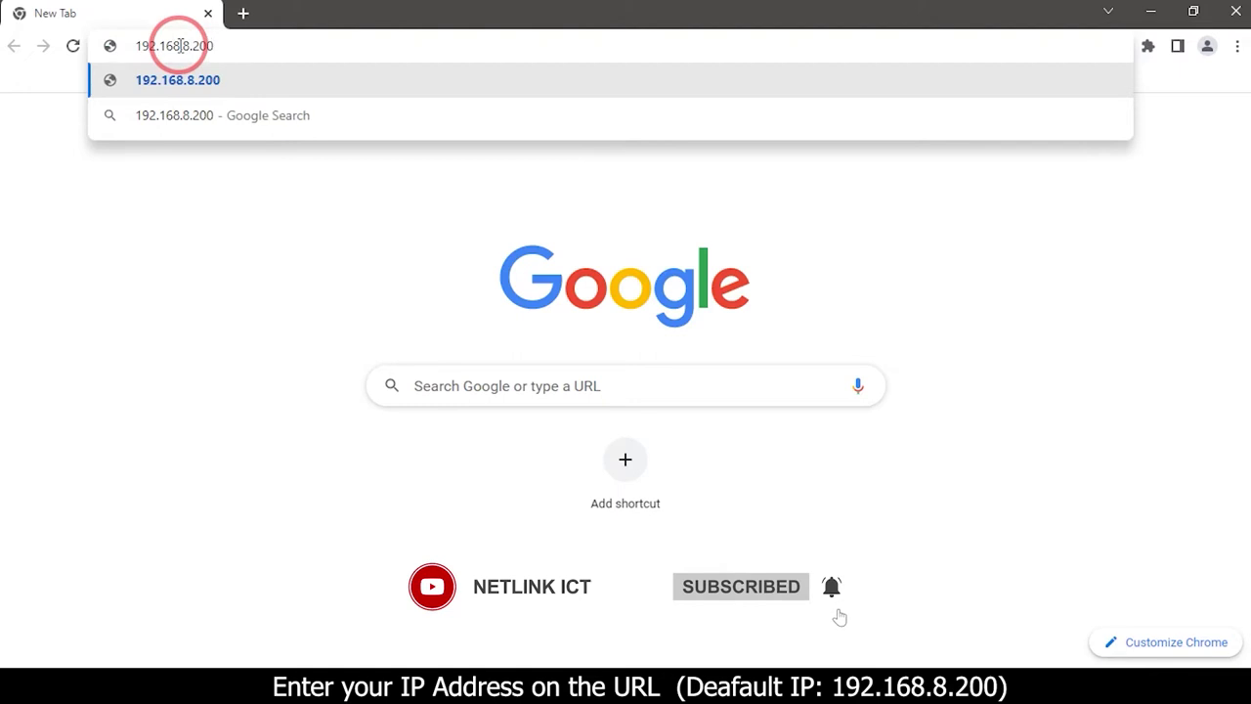
{"action": "key", "text": "Return"}
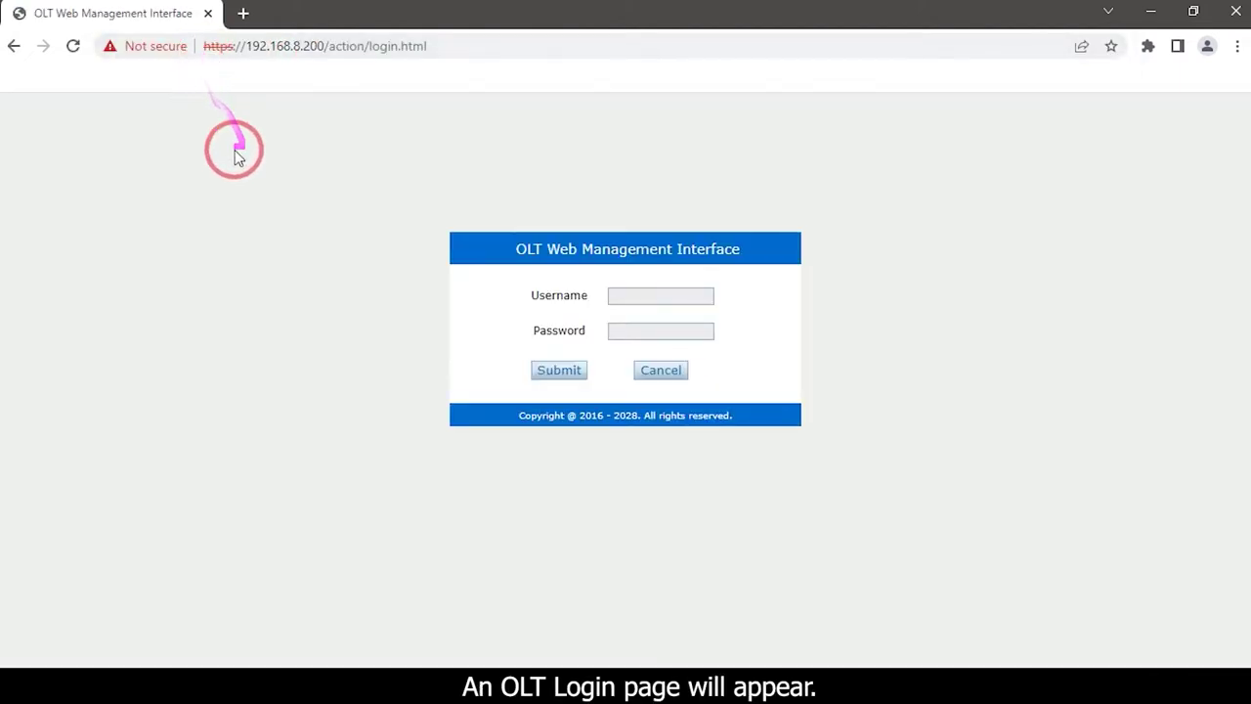
Log in as admin with the device password and go to the VLAN configuration page.
{"action": "left_click", "coordinate": [617, 296]}
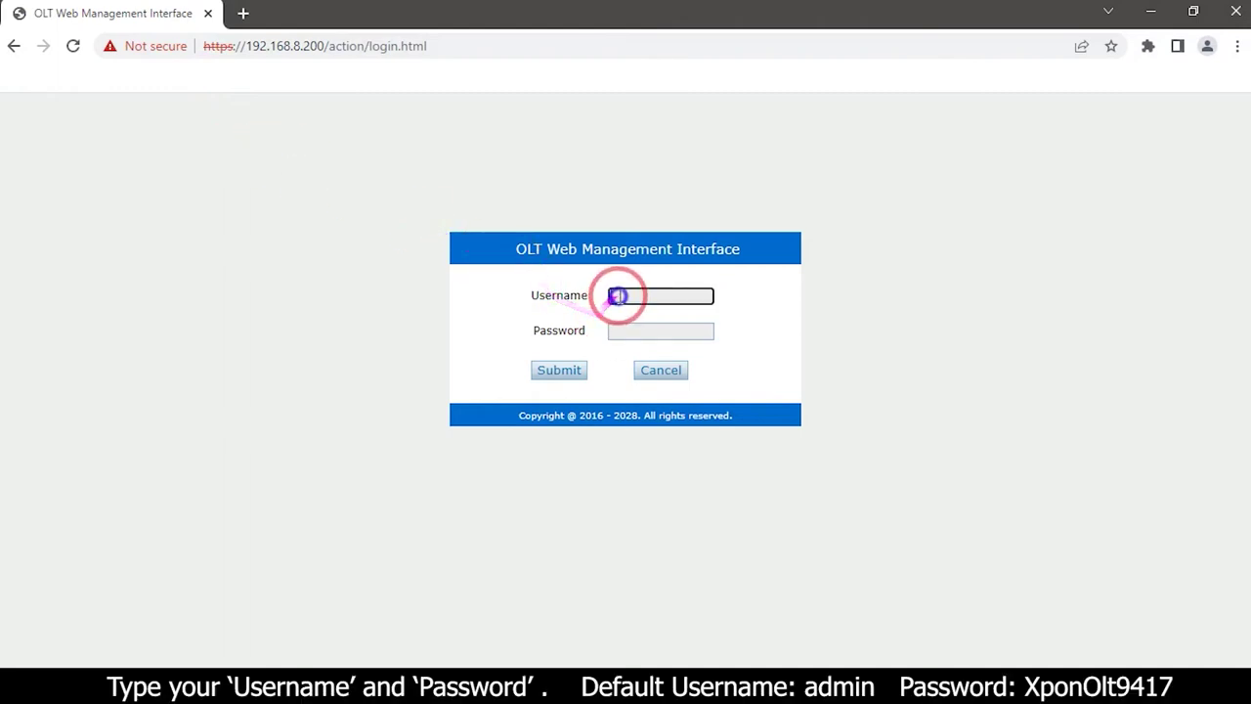
{"action": "type", "text": "admin"}
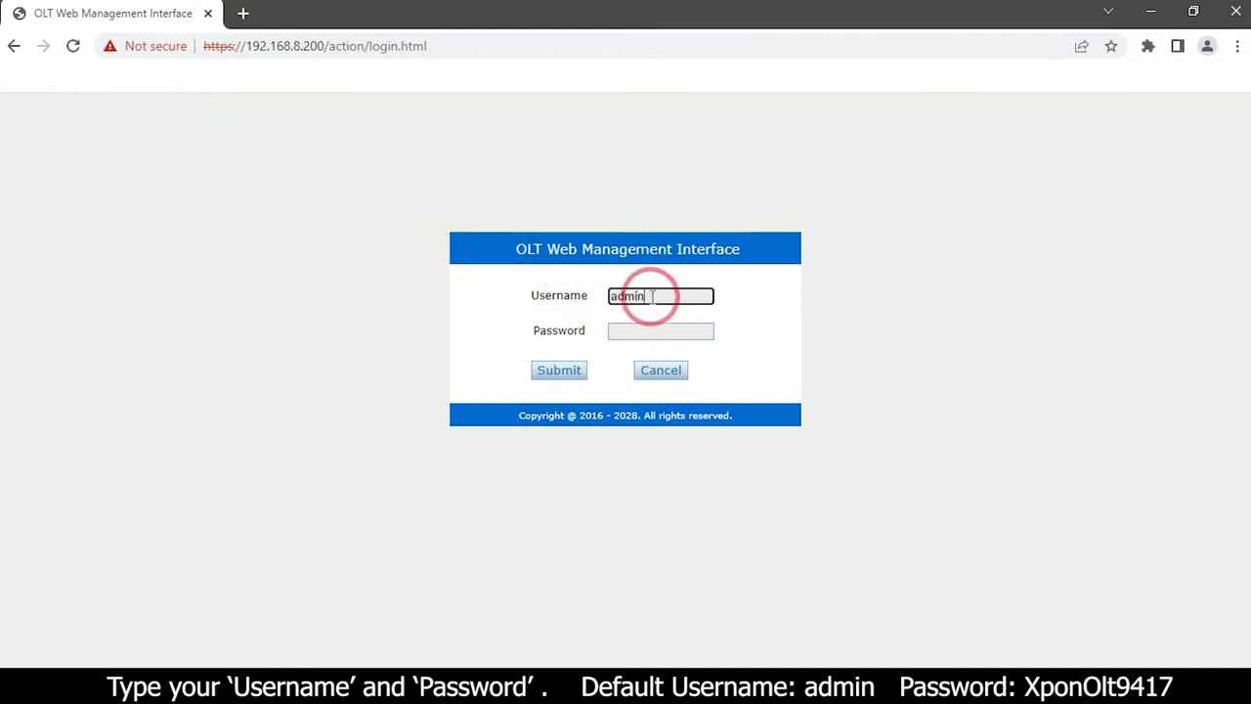
{"action": "left_click", "coordinate": [648, 330]}
{"action": "left_click", "coordinate": [567, 372]}
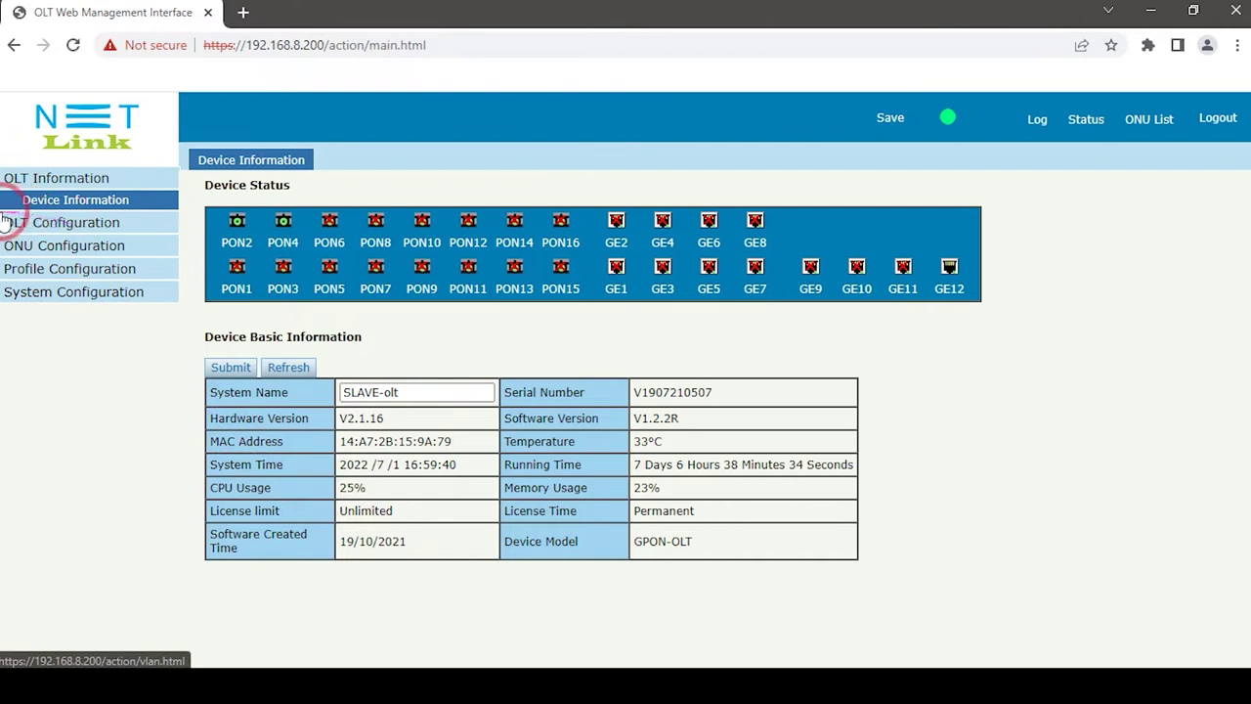
{"action": "left_click", "coordinate": [87, 221]}
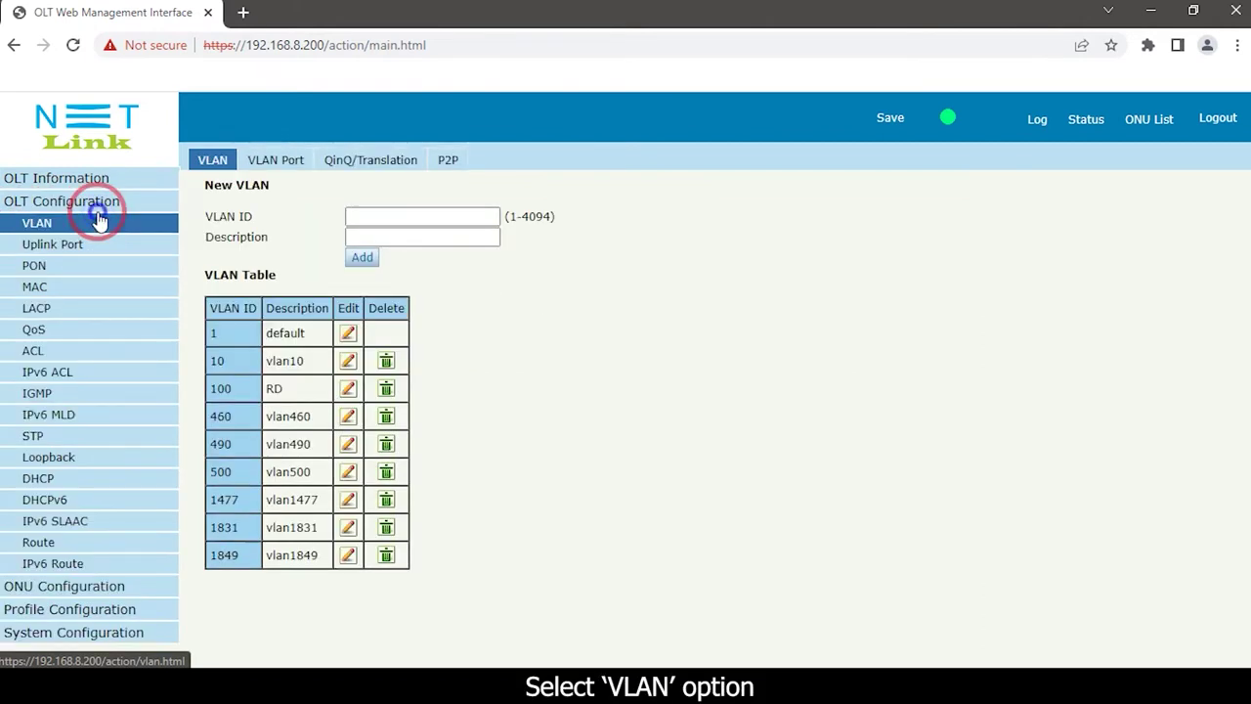
Add VLANs 650-700 with the description vlan650-700.
{"action": "left_click", "coordinate": [98, 214]}
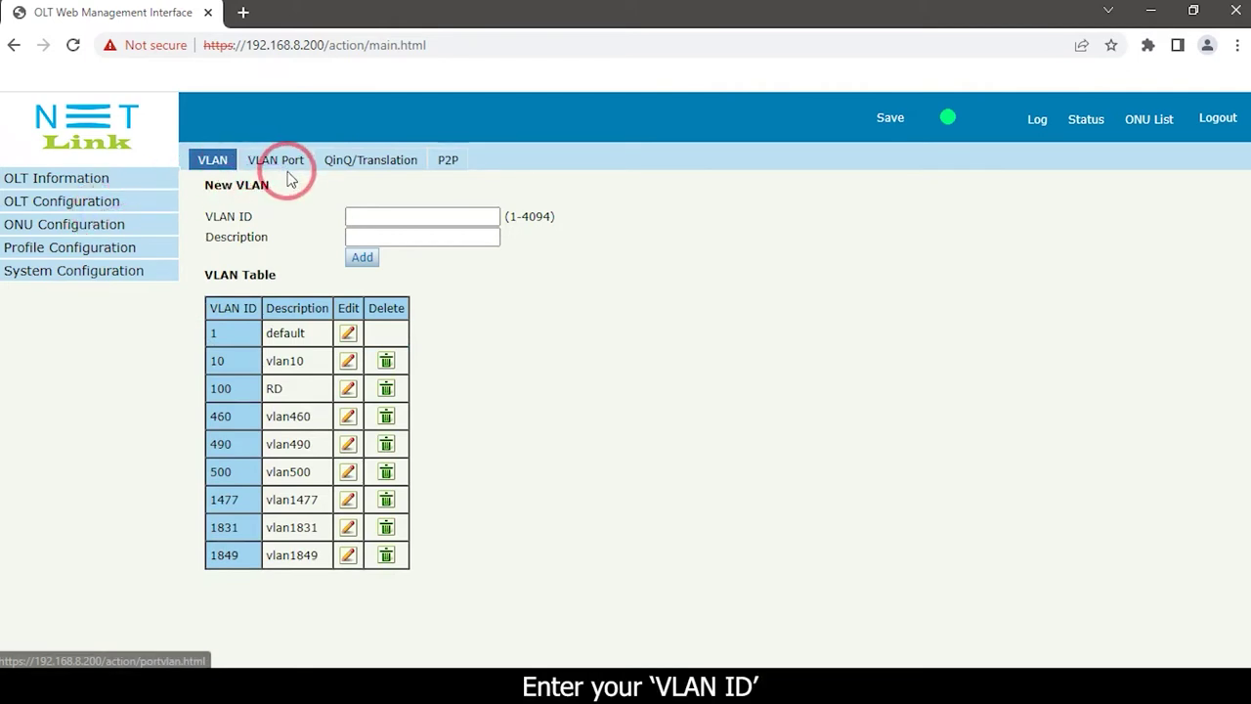
{"action": "left_click", "coordinate": [401, 215]}
{"action": "type", "text": "650-700"}
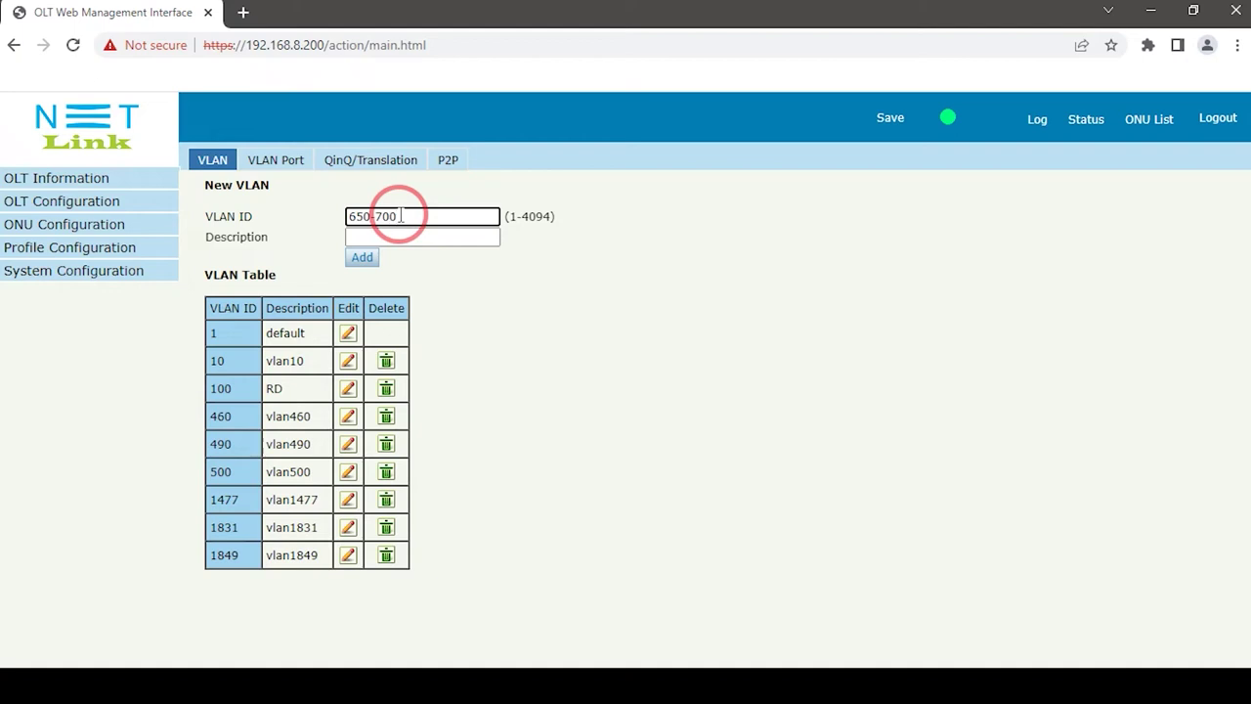
{"action": "left_click", "coordinate": [399, 236]}
{"action": "type", "text": "vlan650-700"}
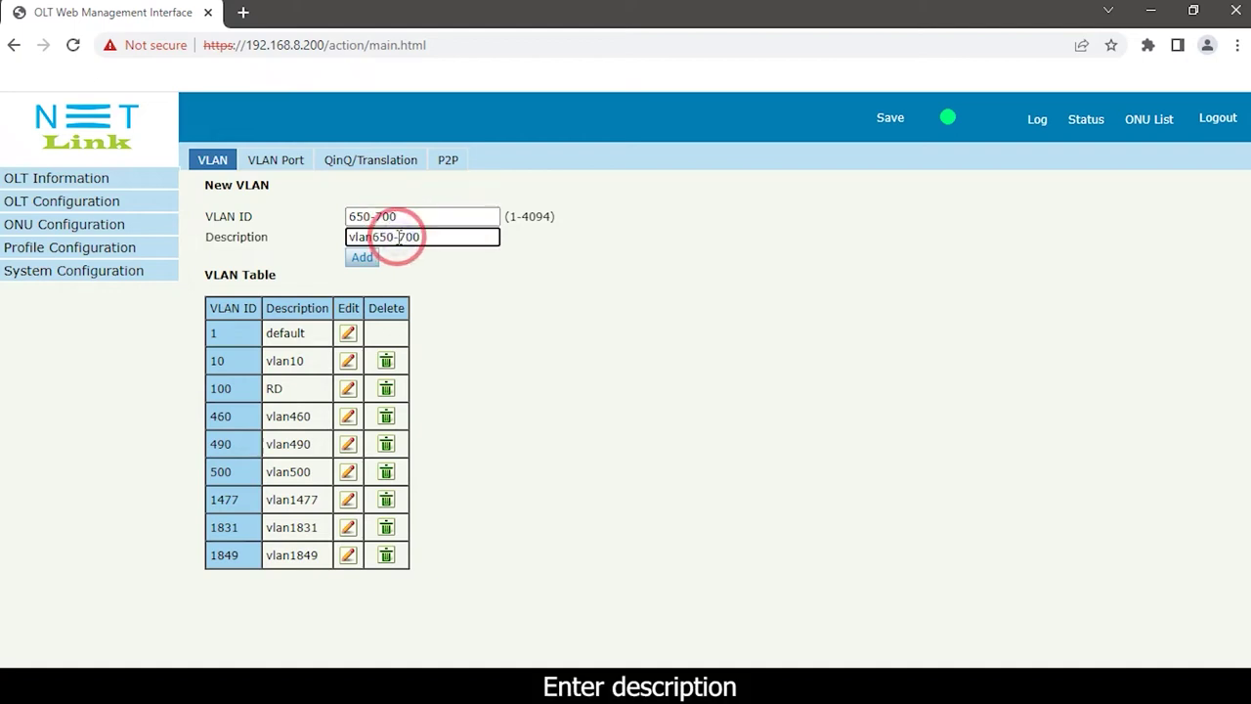
{"action": "left_click", "coordinate": [375, 258]}
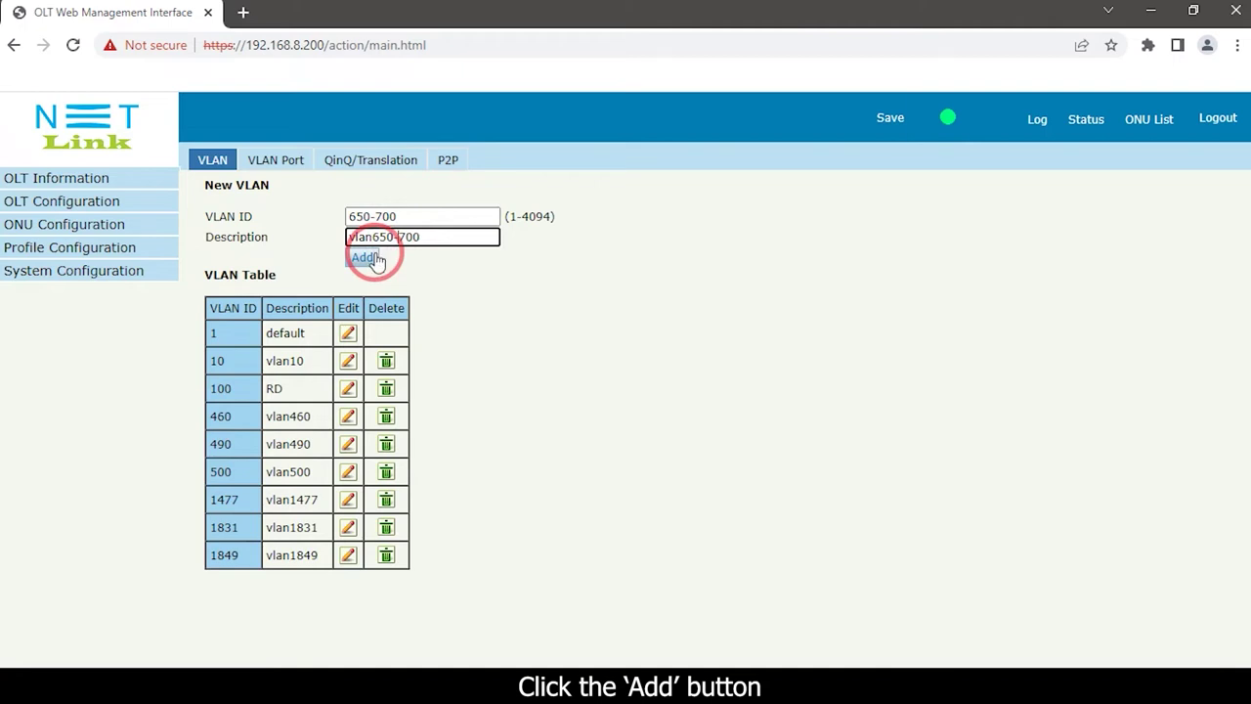
Scroll through the VLAN table to confirm VLANs 650–700 were added.
{"action": "scroll", "coordinate": [377, 262], "scroll_direction": "down", "scroll_amount": 3}
{"action": "scroll", "coordinate": [377, 262], "scroll_direction": "down", "scroll_amount": 2}
{"action": "scroll", "coordinate": [377, 262], "scroll_direction": "down", "scroll_amount": 1}
{"action": "scroll", "coordinate": [377, 264], "scroll_direction": "down", "scroll_amount": 3}
{"action": "scroll", "coordinate": [378, 266], "scroll_direction": "down", "scroll_amount": 5}
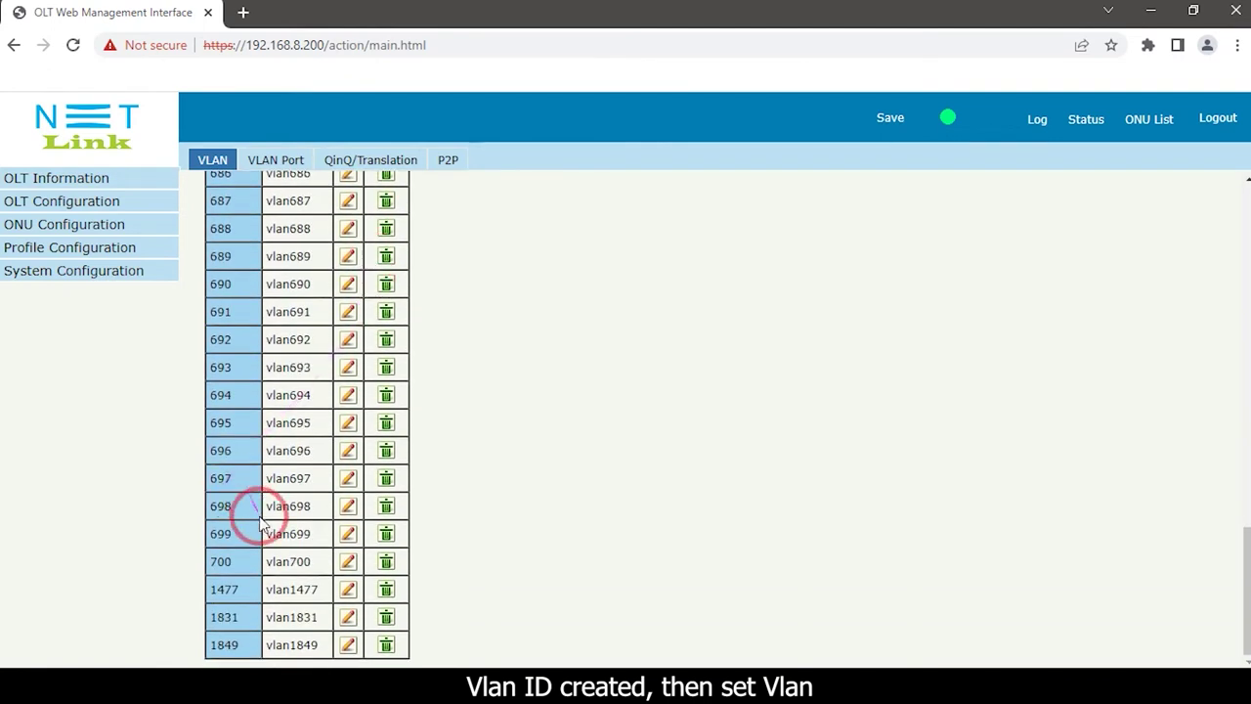
{"action": "scroll", "coordinate": [295, 451], "scroll_direction": "up", "scroll_amount": 5}
{"action": "scroll", "coordinate": [294, 451], "scroll_direction": "up", "scroll_amount": 5}
{"action": "scroll", "coordinate": [294, 449], "scroll_direction": "up", "scroll_amount": 3}
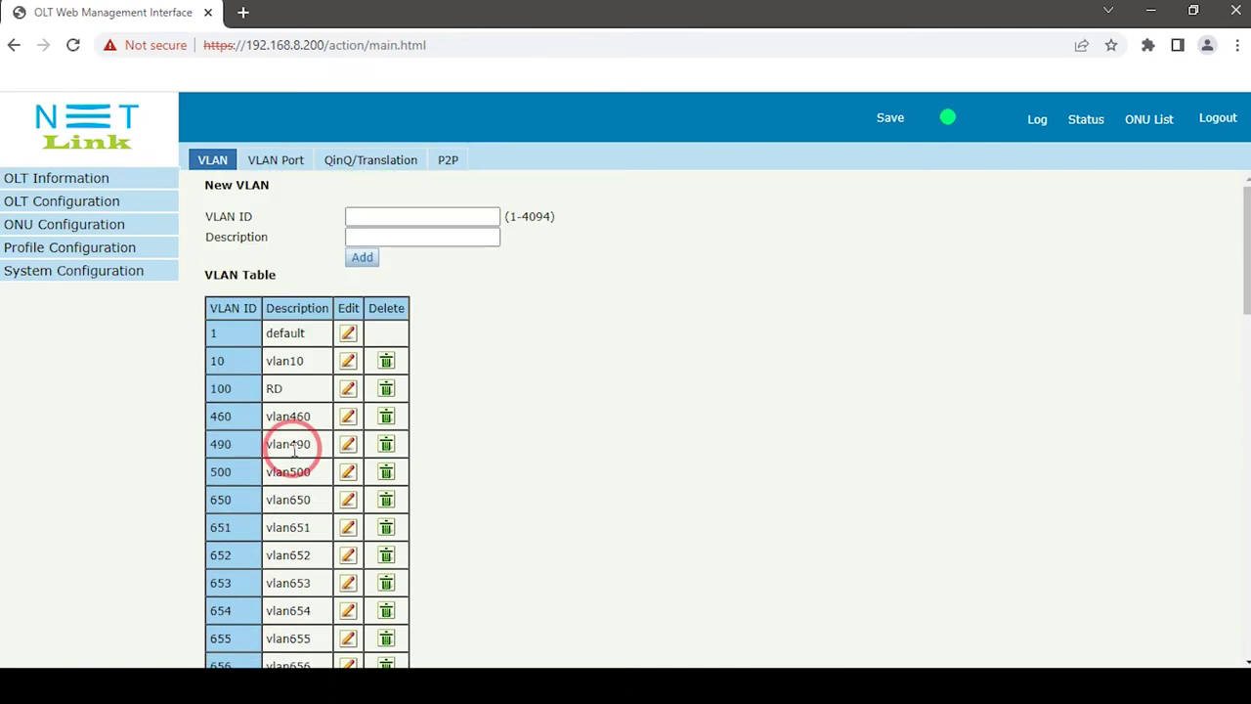
{"action": "left_click", "coordinate": [274, 163]}
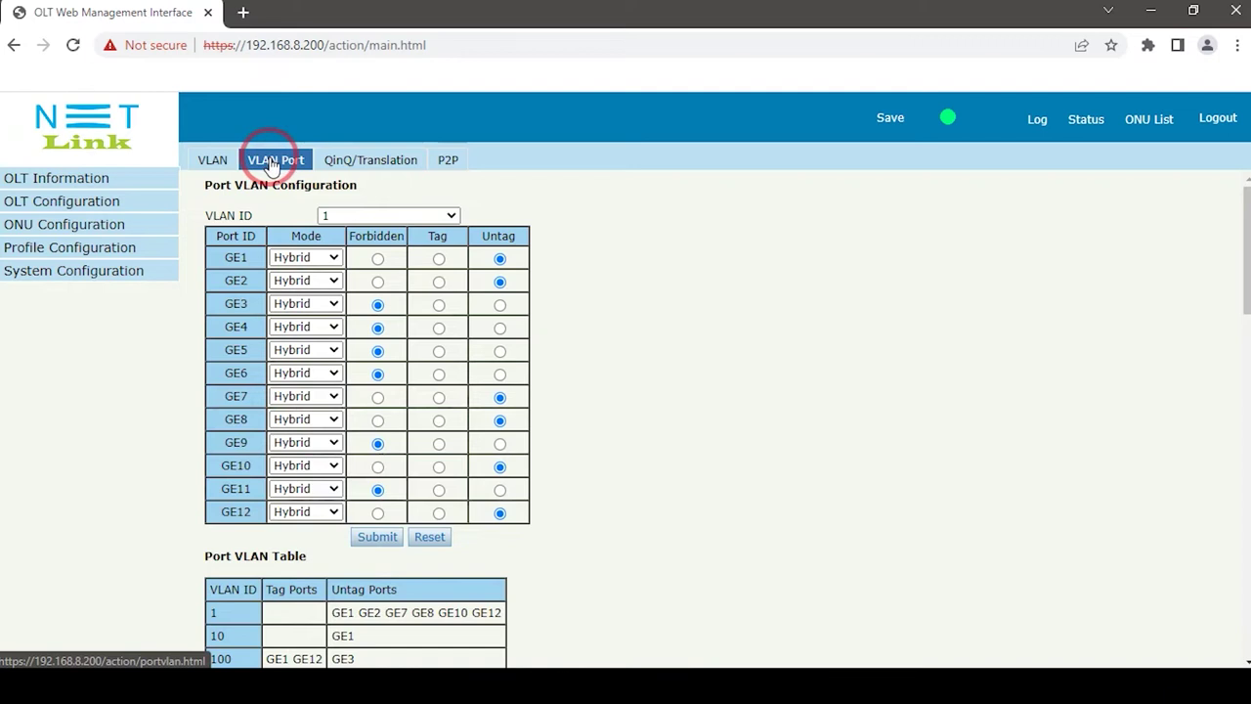
For VLAN 650, set ports GE2 and GE12 to Tag and submit.
{"action": "left_click", "coordinate": [396, 214]}
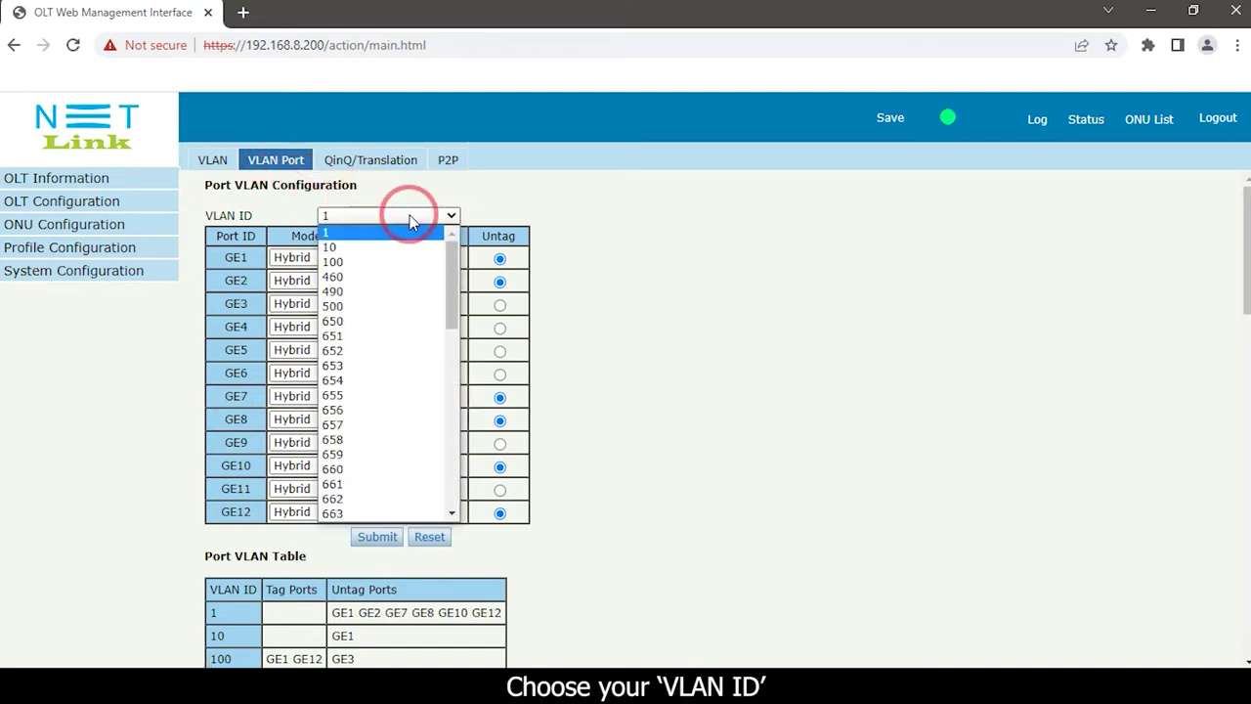
{"action": "left_click", "coordinate": [364, 322]}
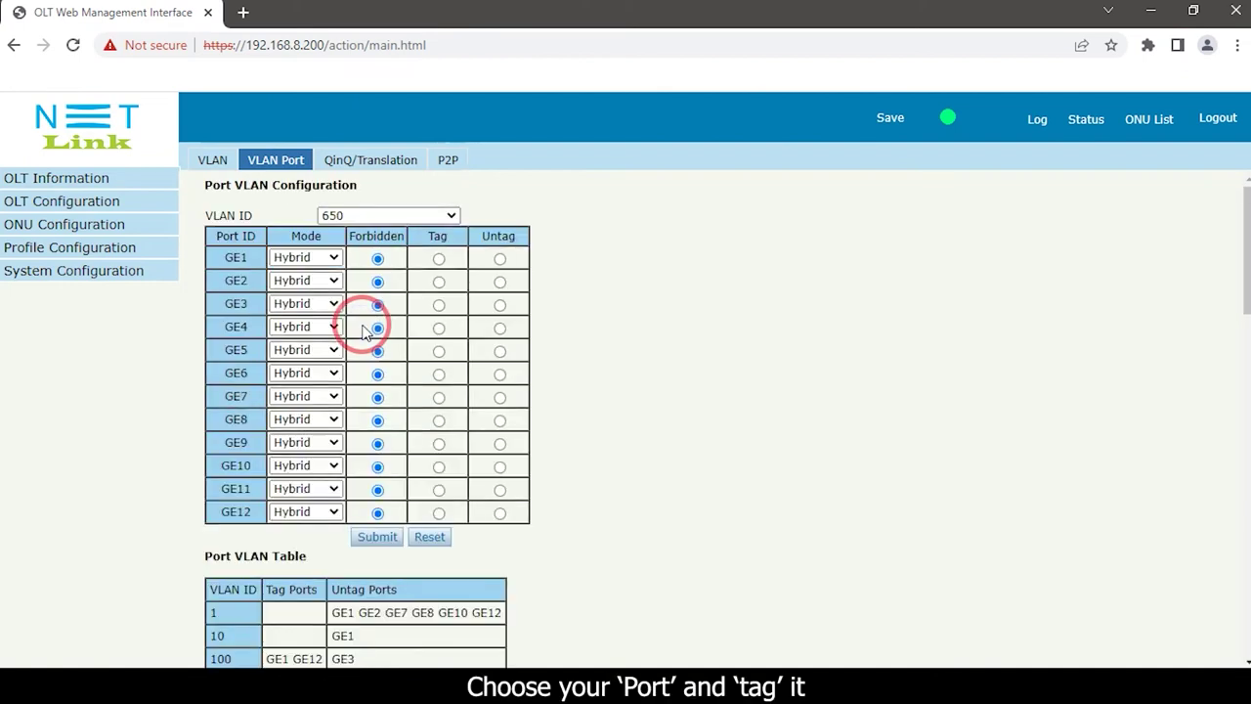
{"action": "left_click", "coordinate": [399, 299]}
{"action": "left_click", "coordinate": [438, 260]}
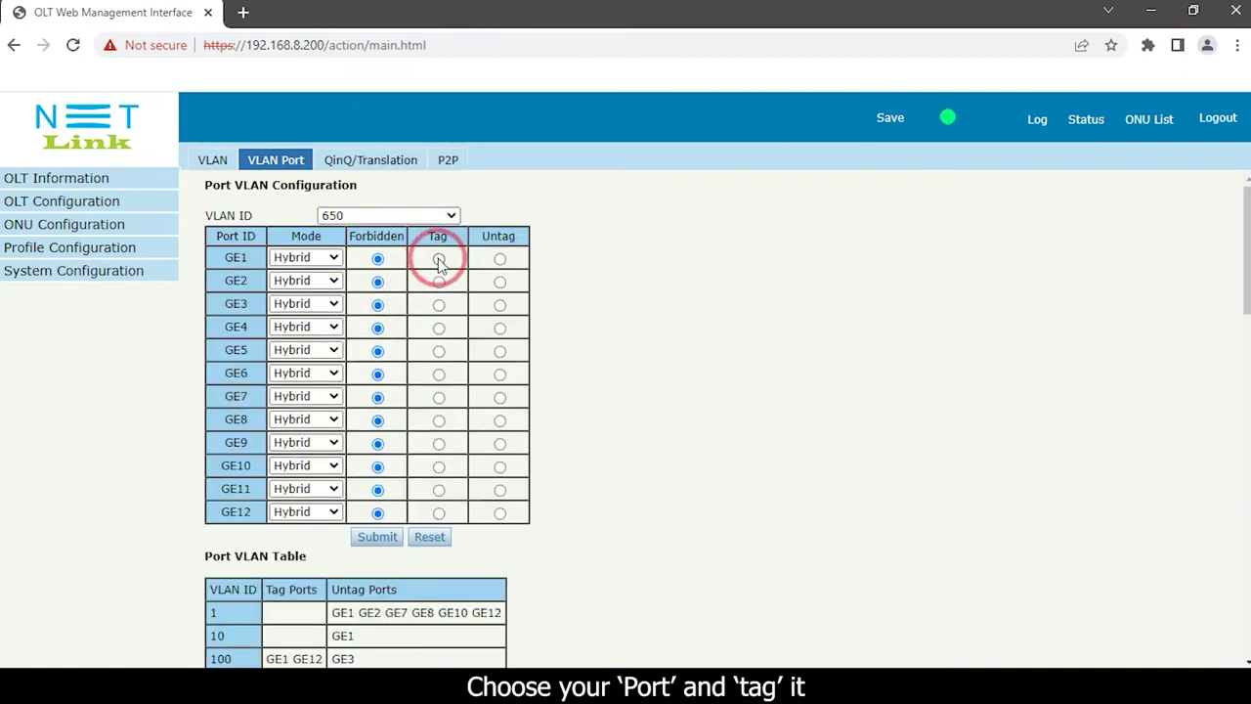
{"action": "left_click", "coordinate": [439, 281]}
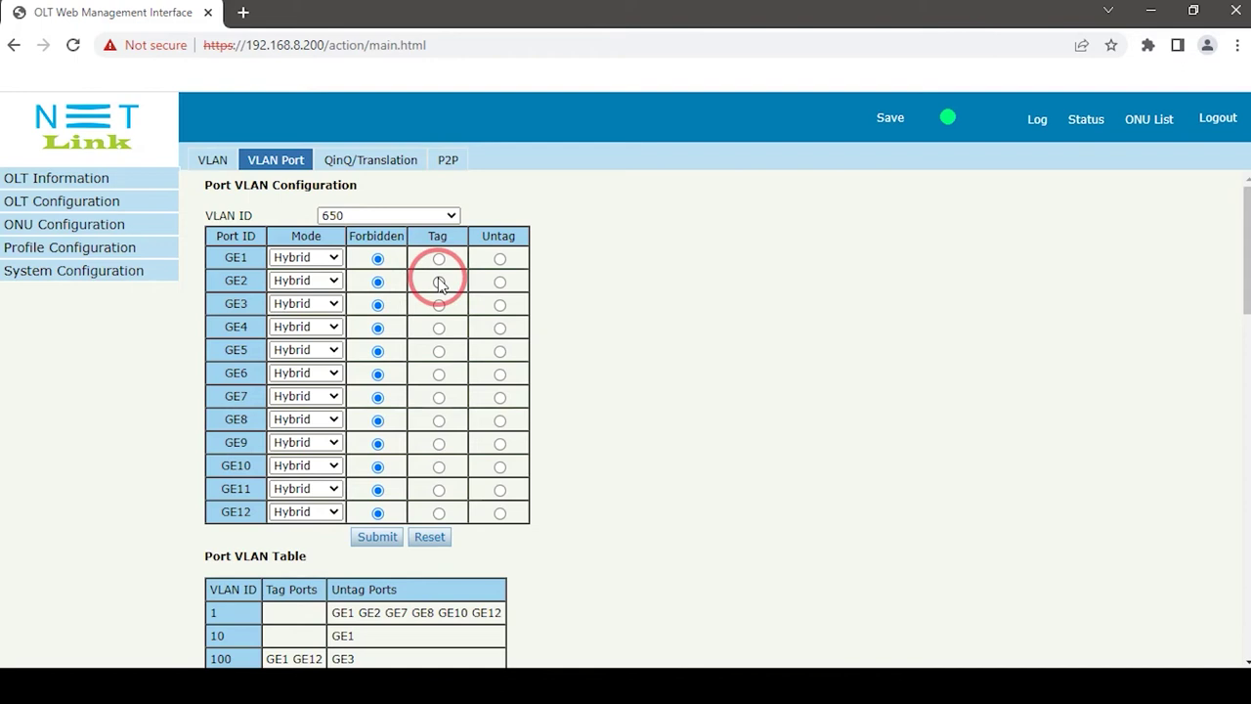
{"action": "left_click", "coordinate": [439, 282]}
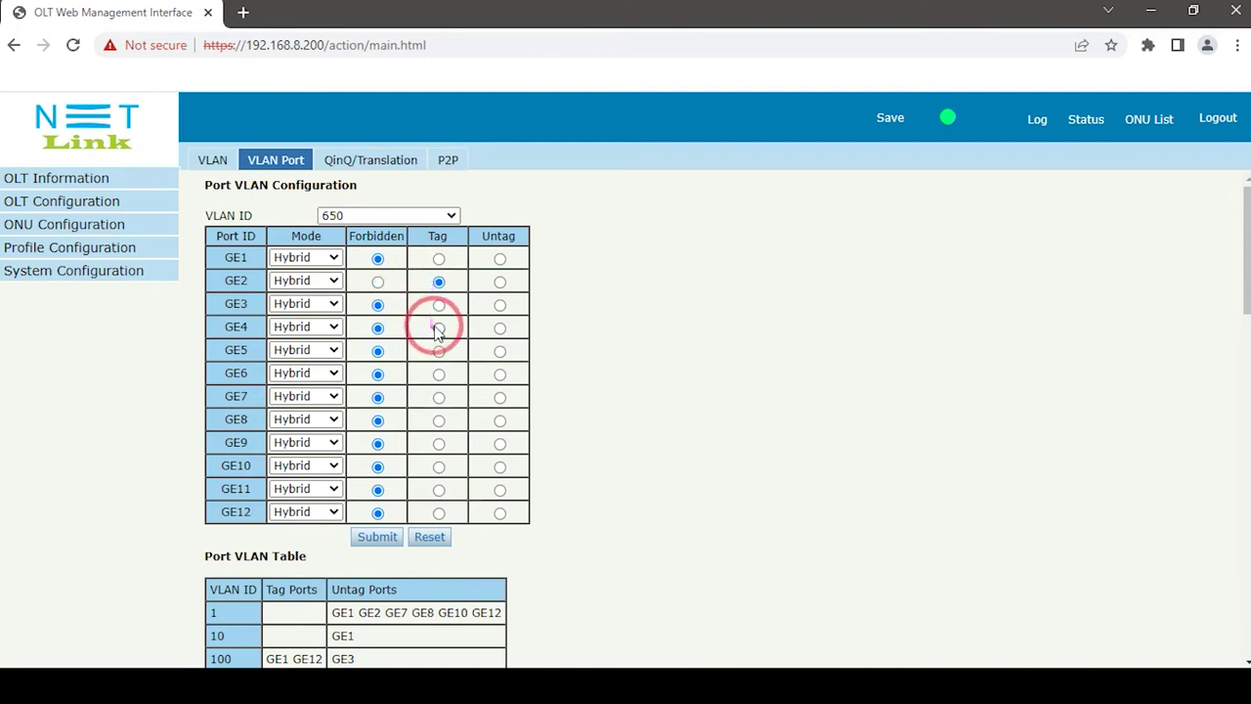
{"action": "left_click", "coordinate": [438, 513]}
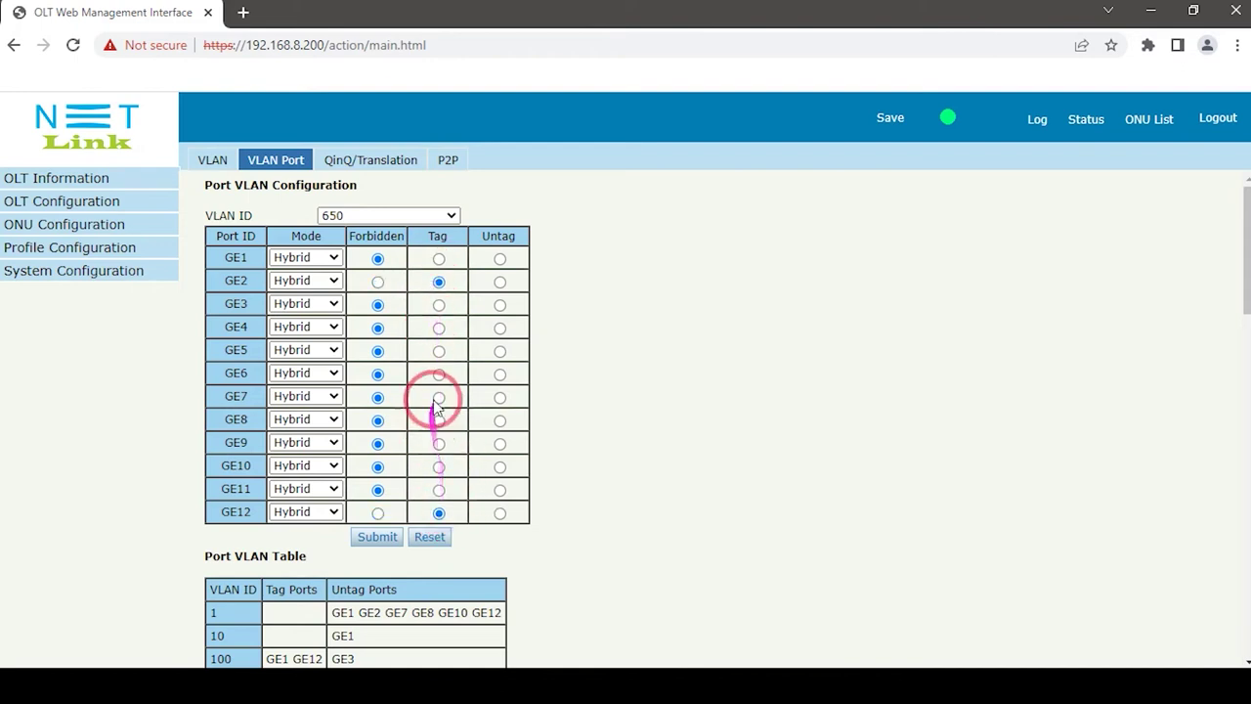
{"action": "left_click", "coordinate": [383, 539]}
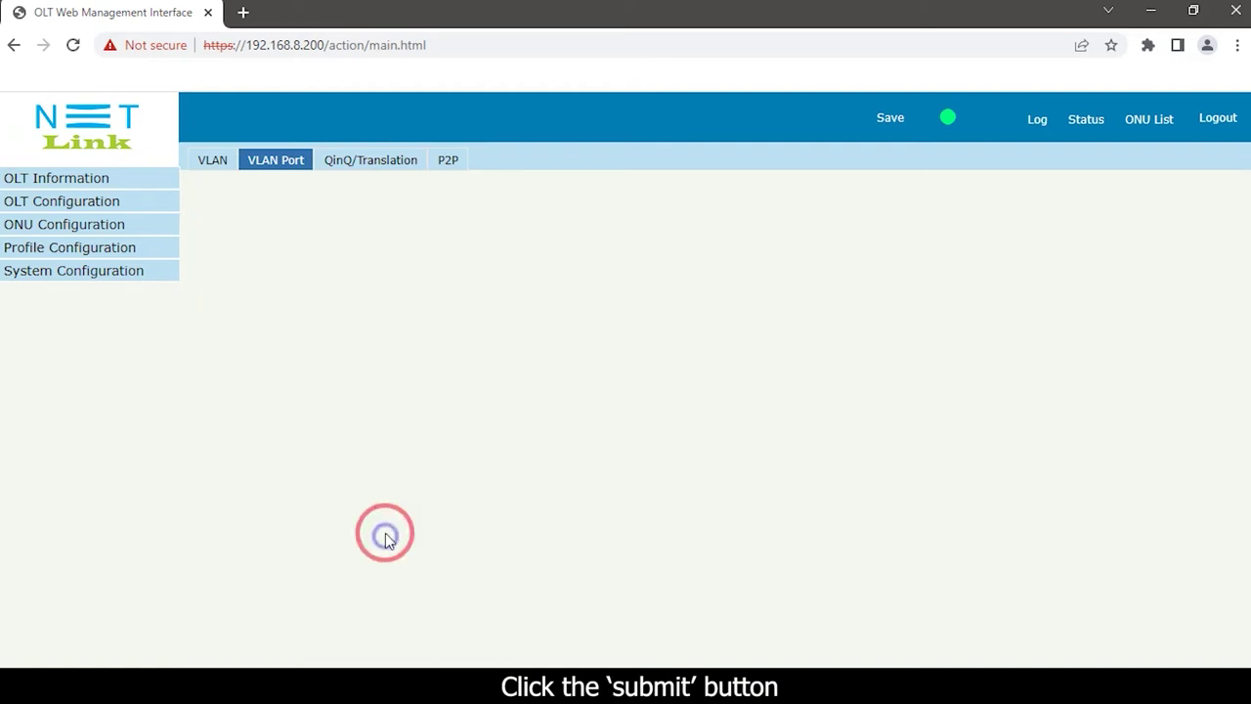
Check the Port VLAN Table shows GE2 and GE12 tagged in VLAN 650.
{"action": "scroll", "coordinate": [386, 533], "scroll_direction": "down", "scroll_amount": 3}
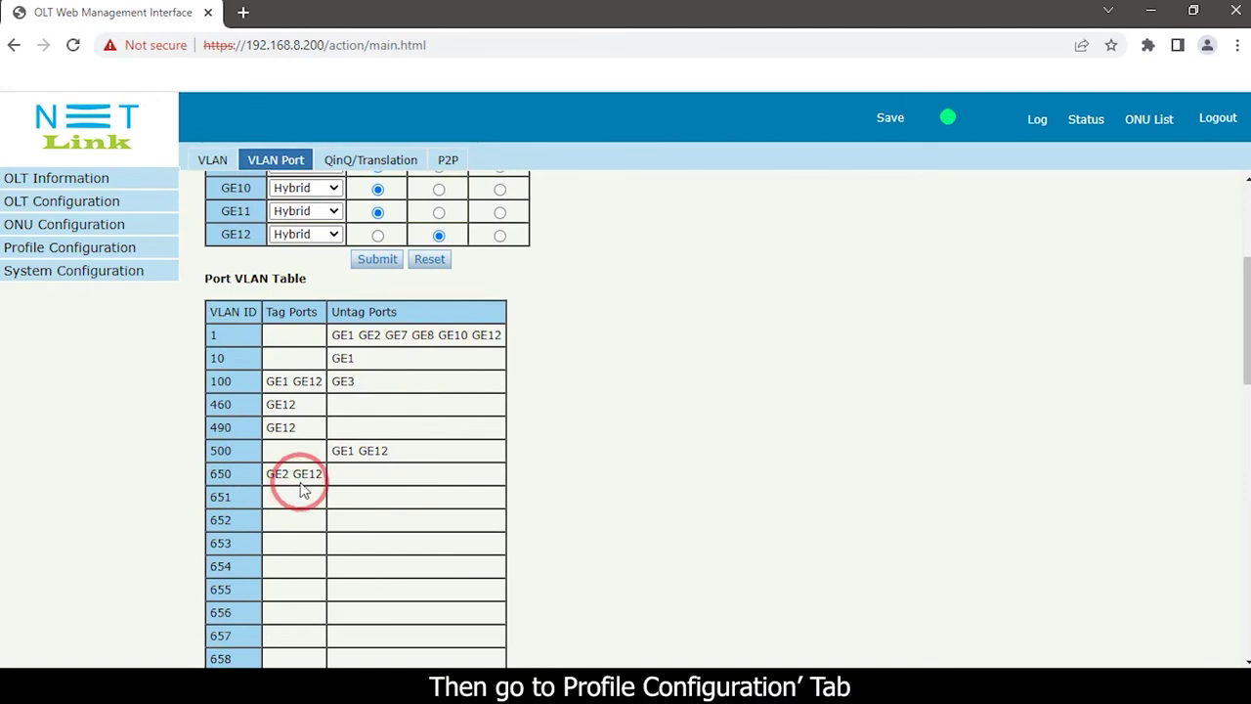
{"action": "scroll", "coordinate": [304, 492], "scroll_direction": "up", "scroll_amount": 2}
{"action": "scroll", "coordinate": [307, 475], "scroll_direction": "up", "scroll_amount": 1}
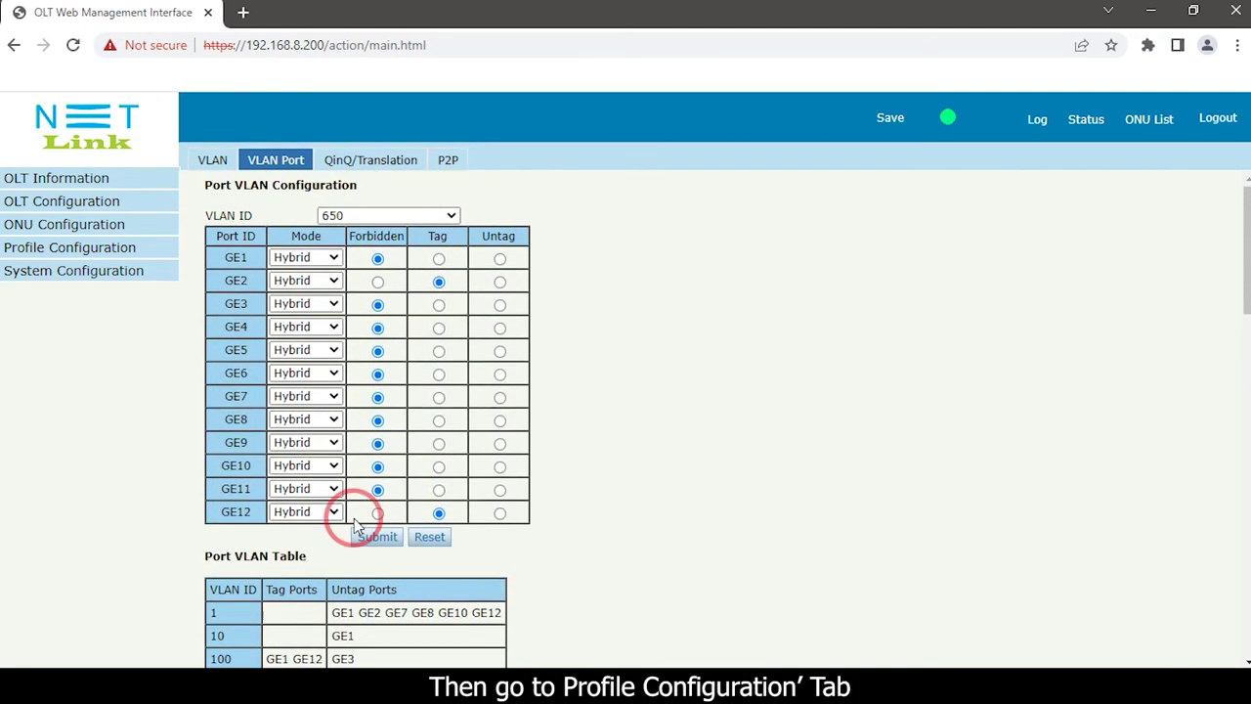
Add line profile 4 named line_650 under Profile Configuration > Line Profile.
{"action": "left_click", "coordinate": [86, 248]}
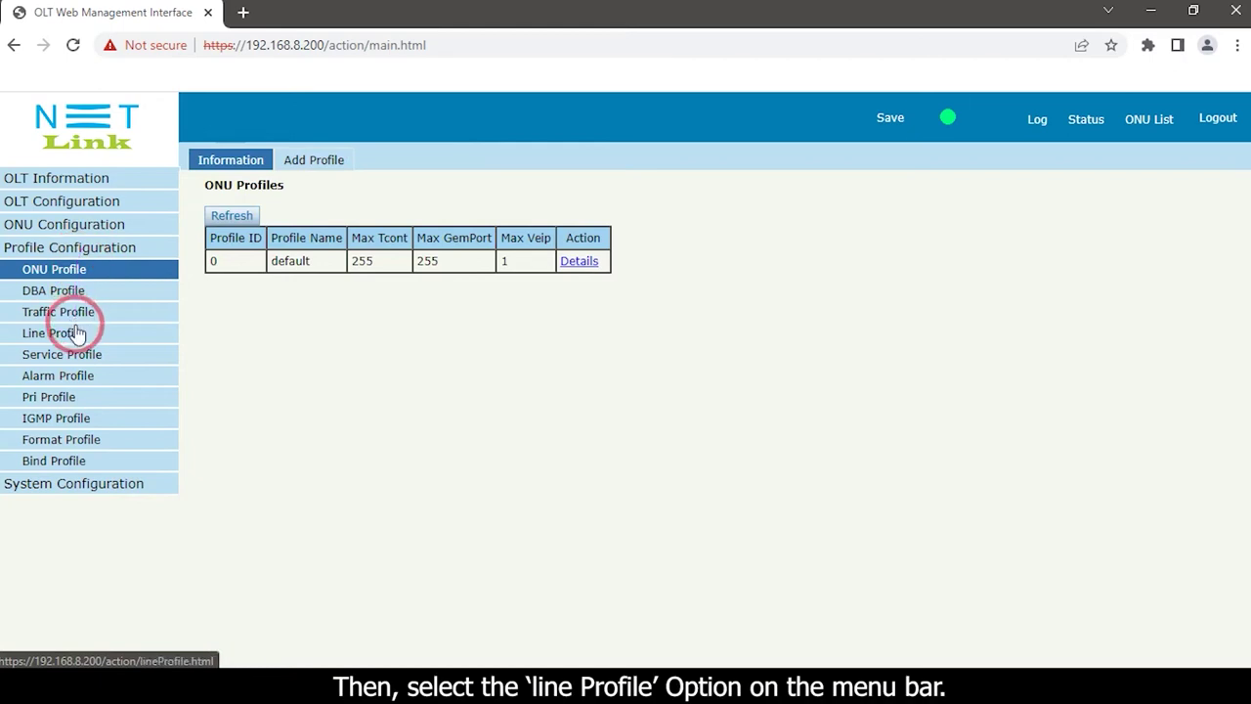
{"action": "left_click", "coordinate": [76, 334]}
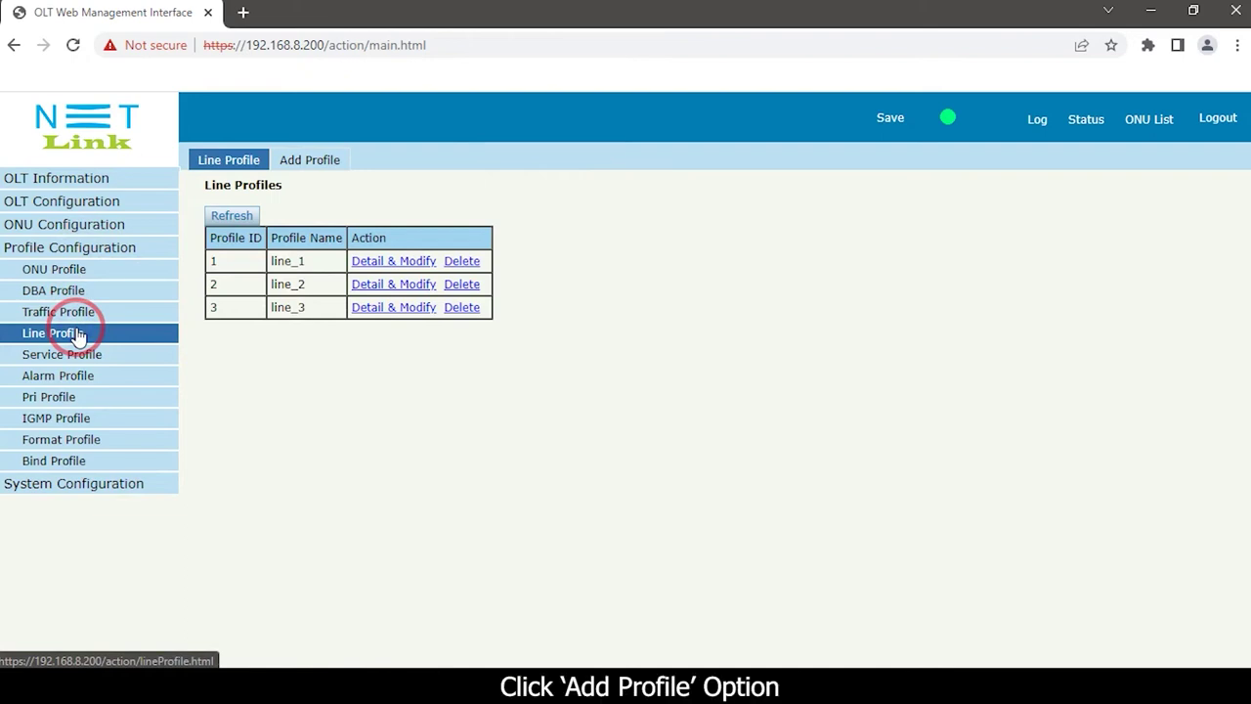
{"action": "left_click", "coordinate": [306, 161]}
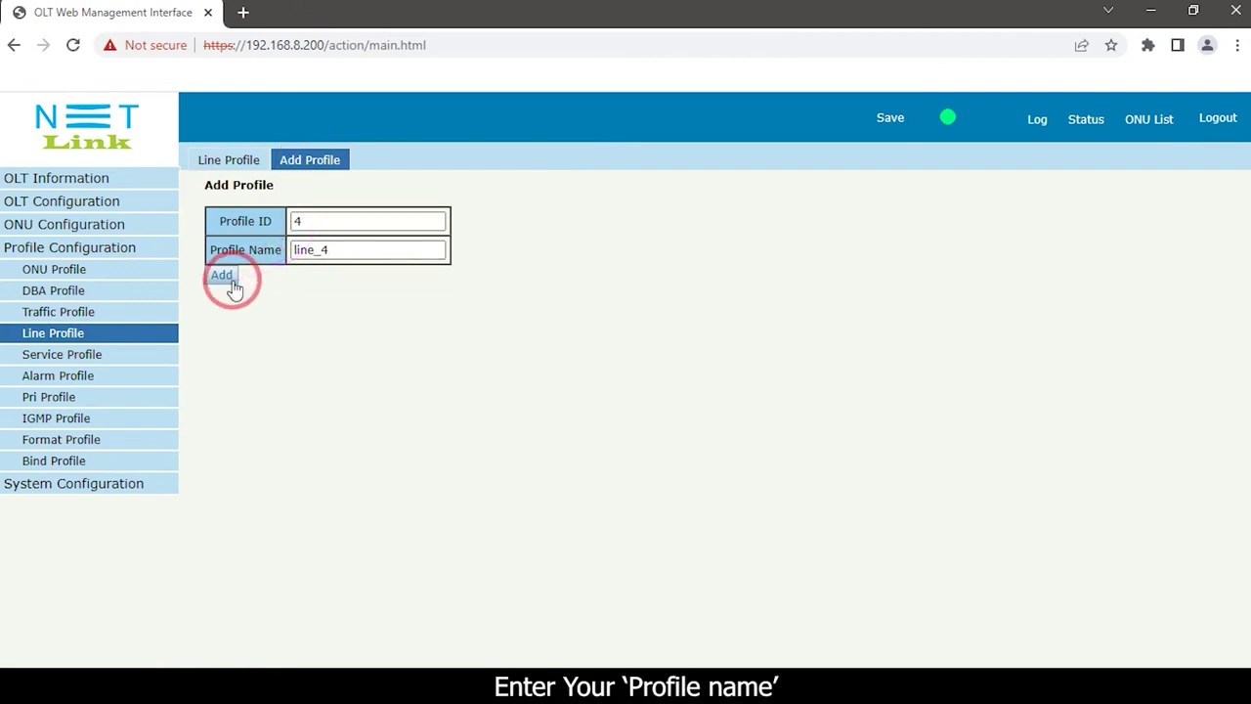
{"action": "left_click", "coordinate": [333, 250]}
{"action": "type", "text": "650"}
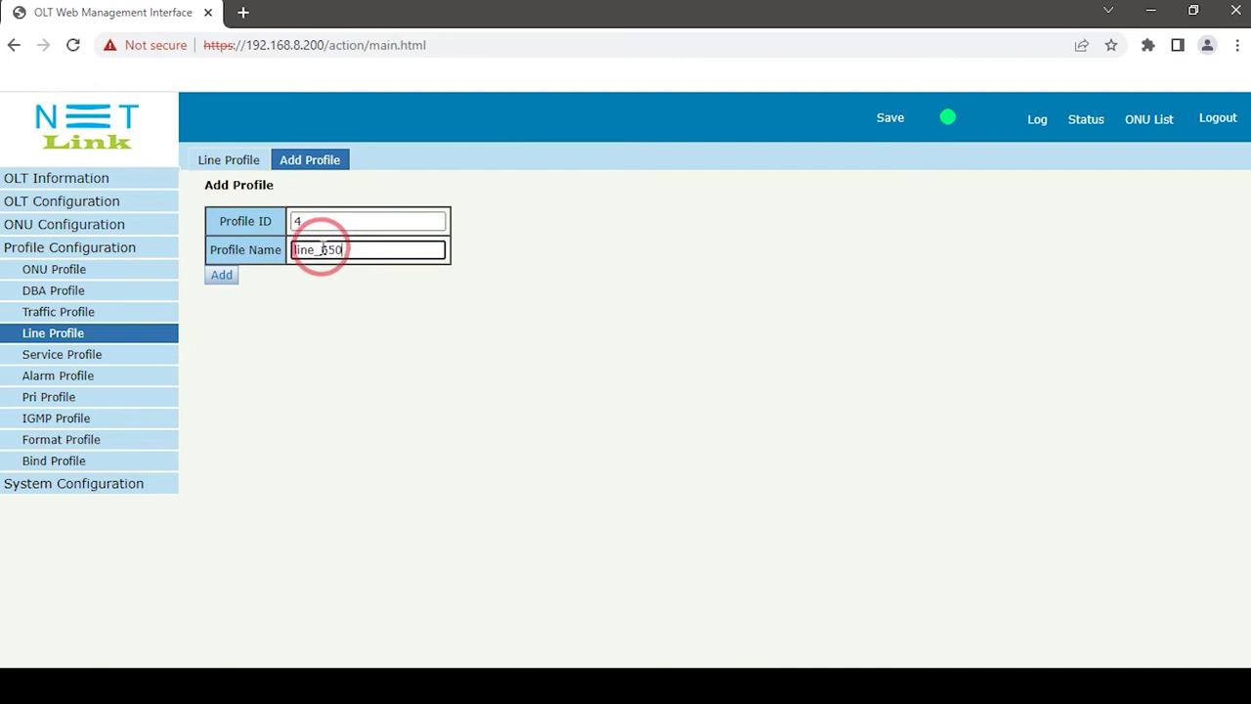
{"action": "left_click", "coordinate": [223, 276]}
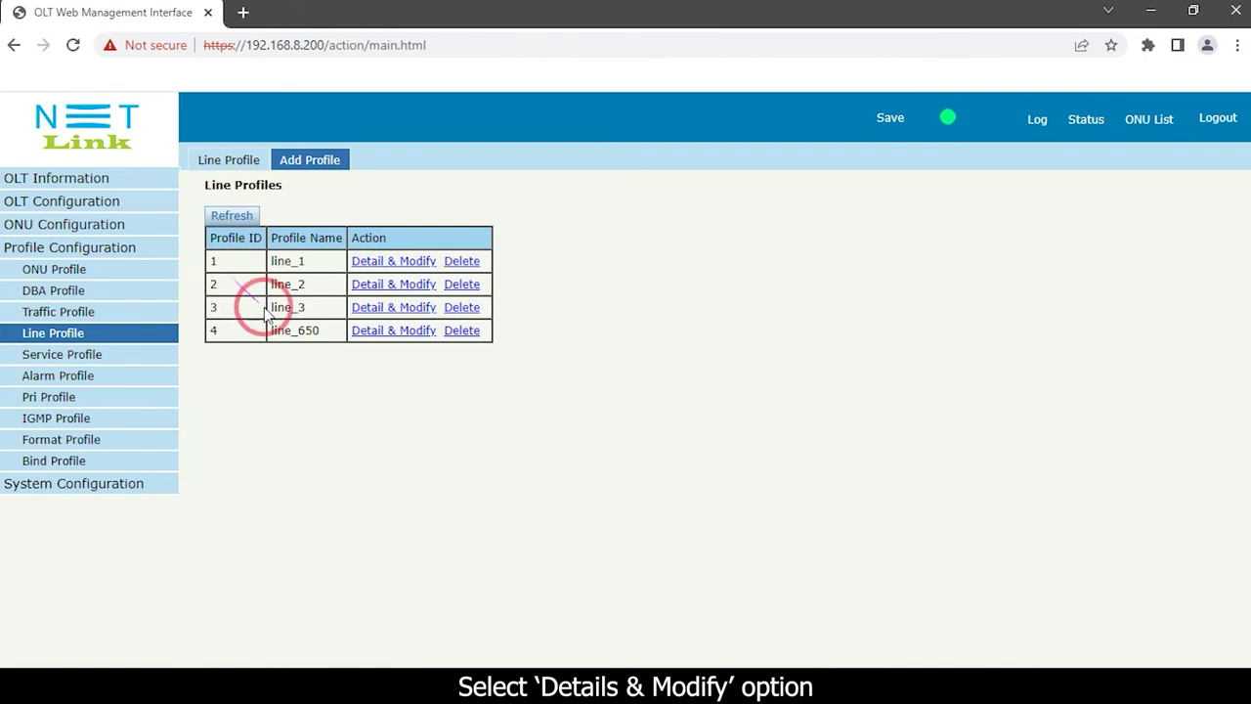
{"action": "left_click", "coordinate": [375, 333]}
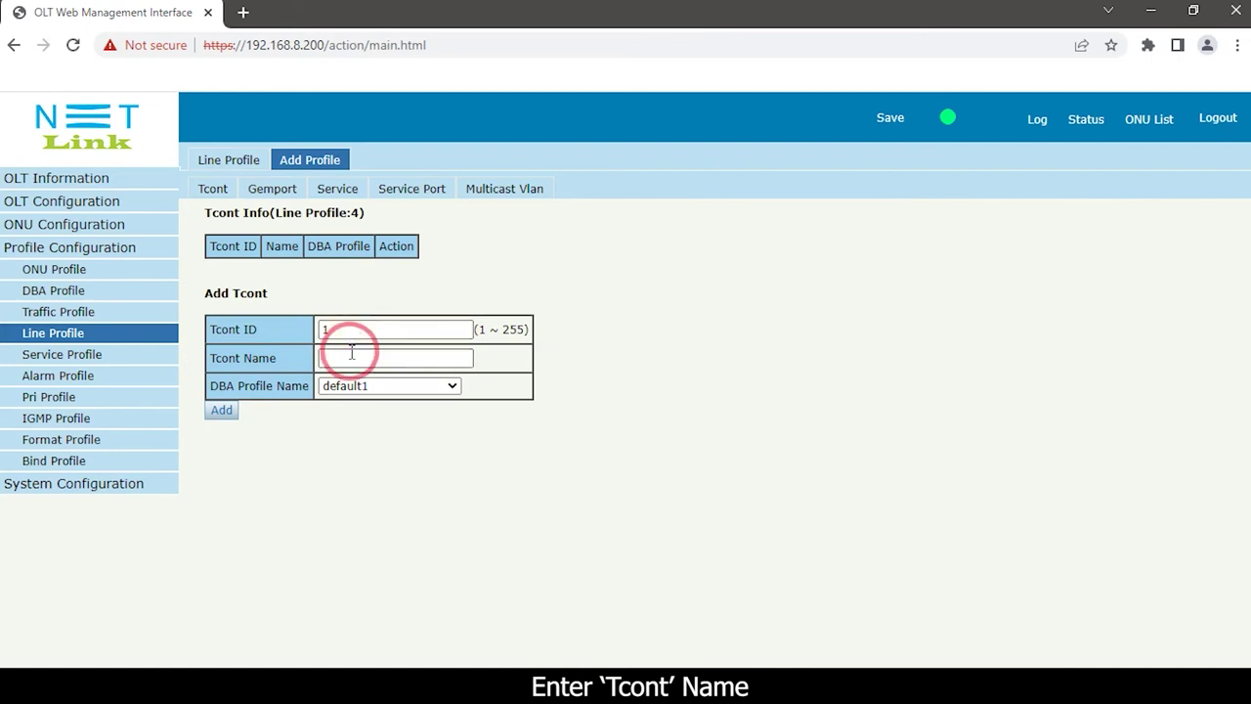
Add Tcont 1 named 650 with DBA profile default1 to line_650.
{"action": "left_click", "coordinate": [350, 356]}
{"action": "type", "text": "650"}
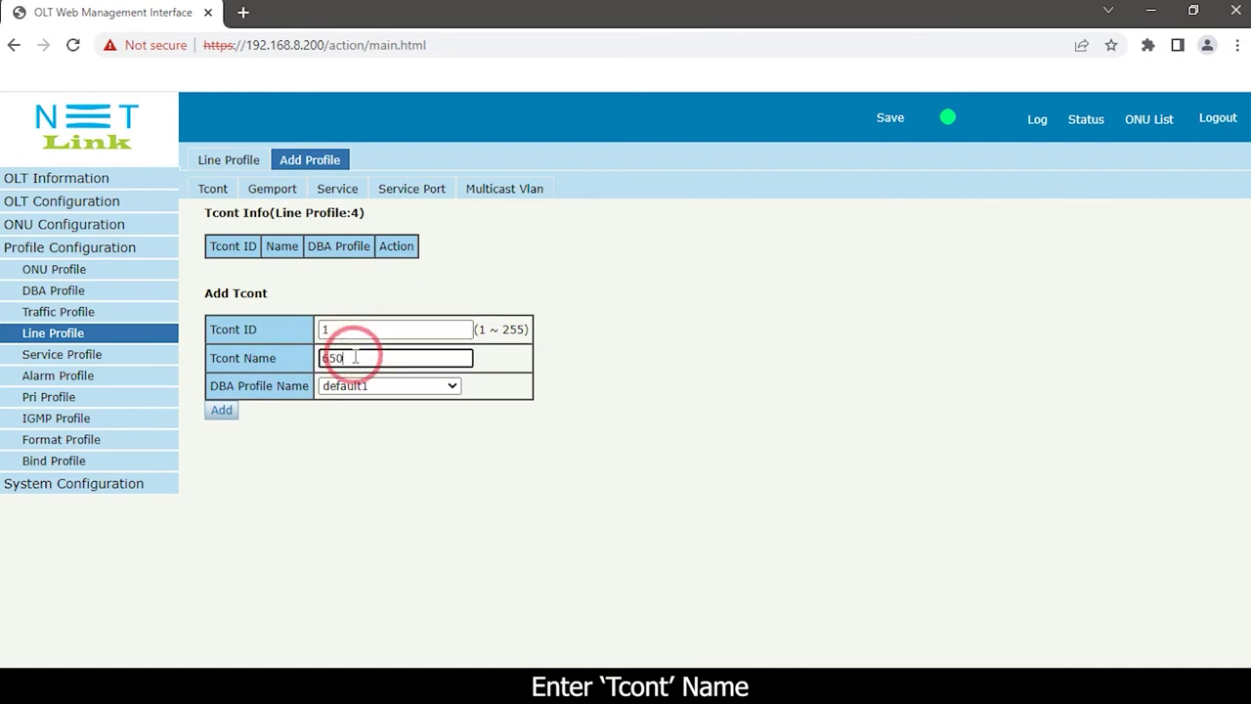
{"action": "left_click", "coordinate": [344, 388]}
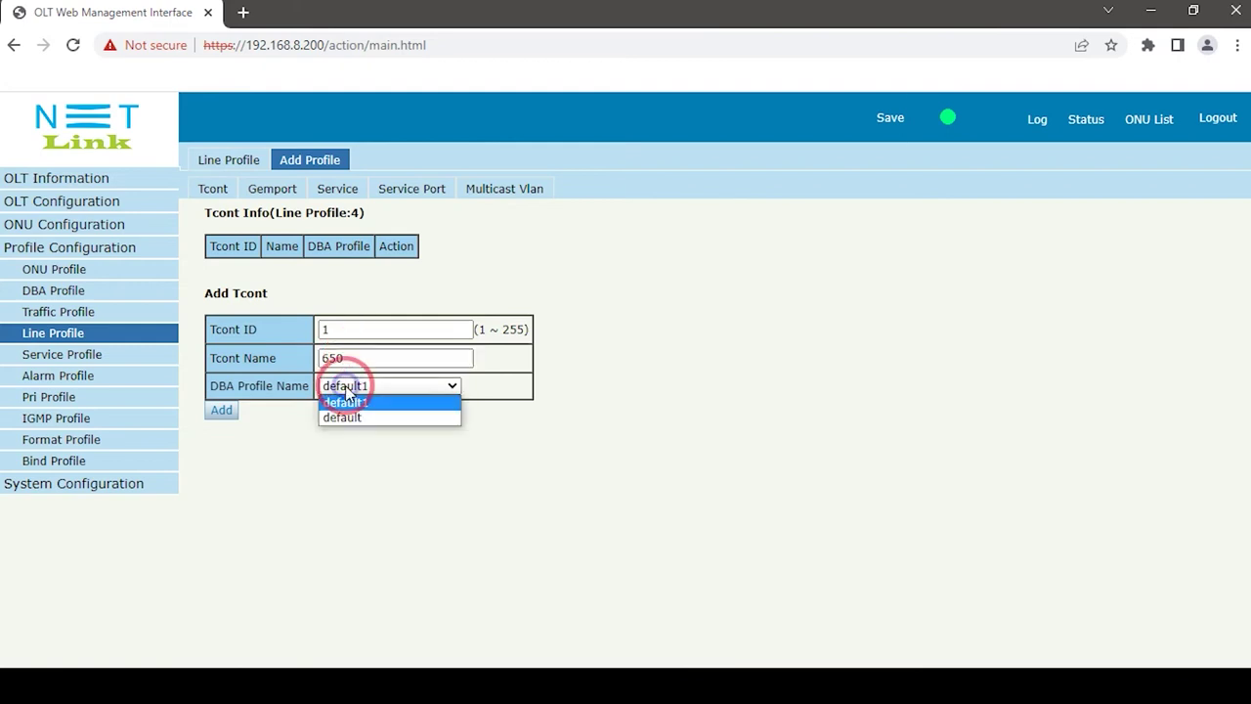
{"action": "left_click", "coordinate": [223, 412]}
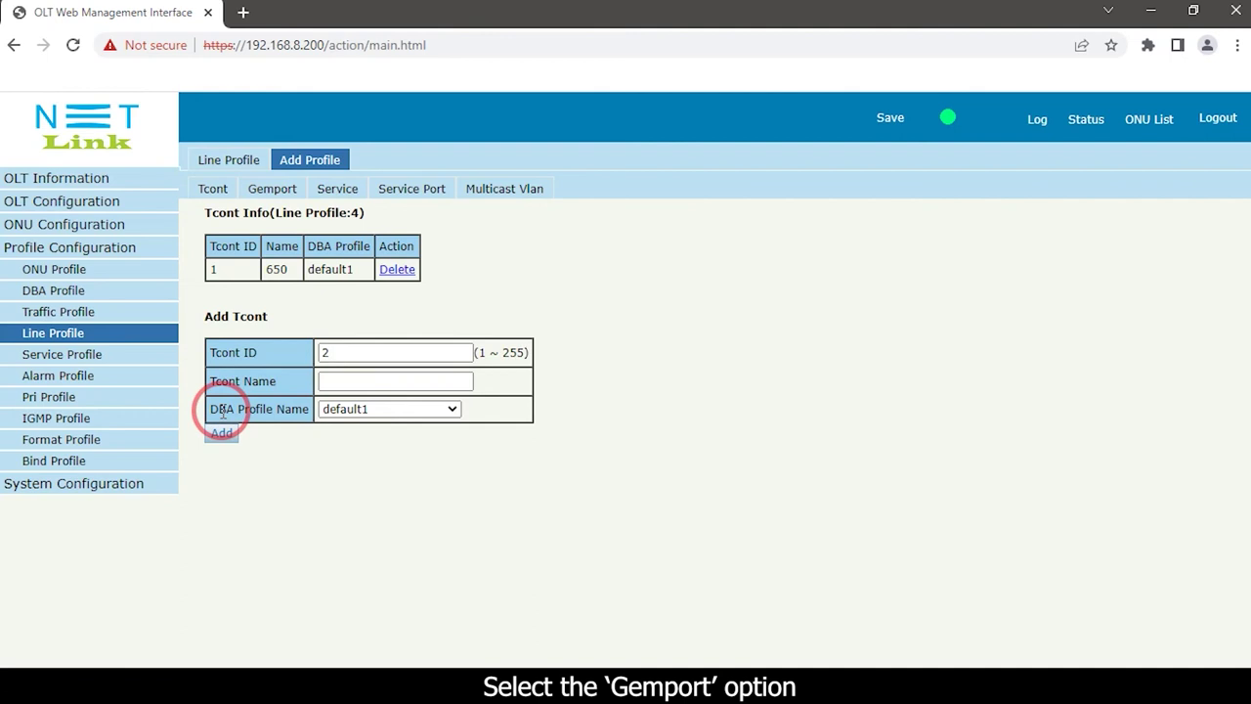
Add gemport 1 named 650 on Tcont 1 to line profile 4.
{"action": "left_click", "coordinate": [279, 199]}
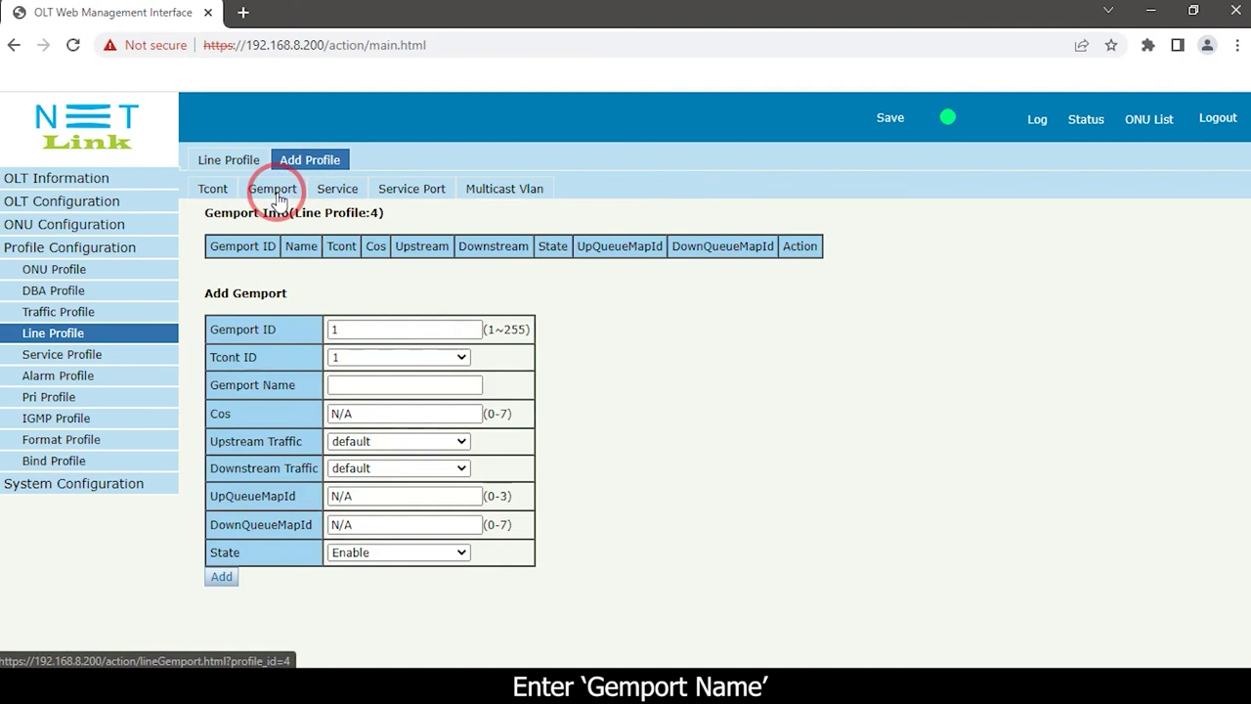
{"action": "left_click", "coordinate": [362, 387]}
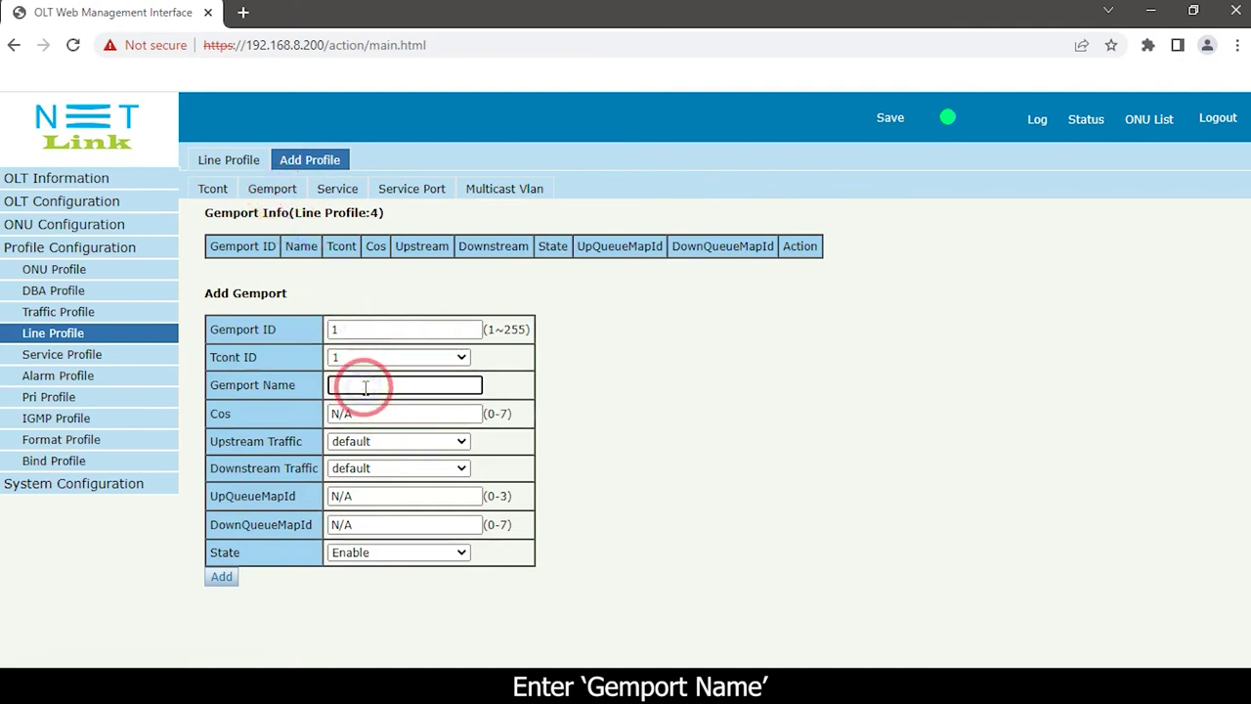
{"action": "type", "text": "55"}
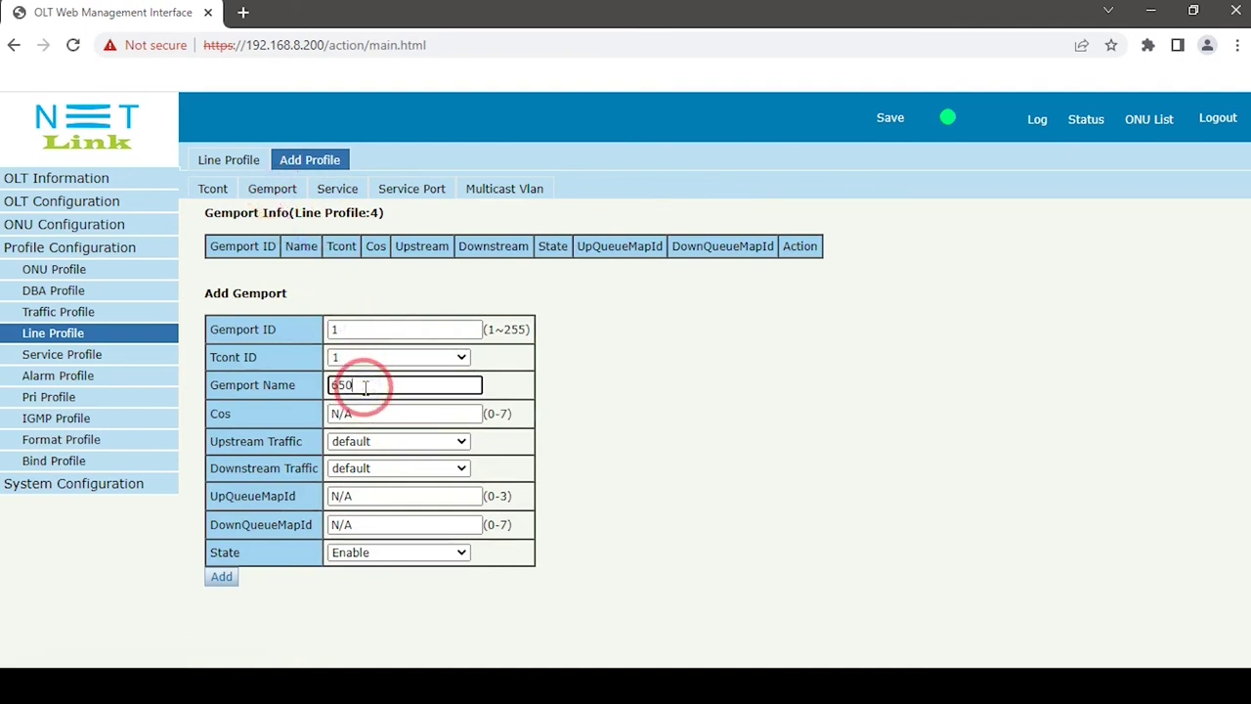
{"action": "left_click", "coordinate": [222, 578]}
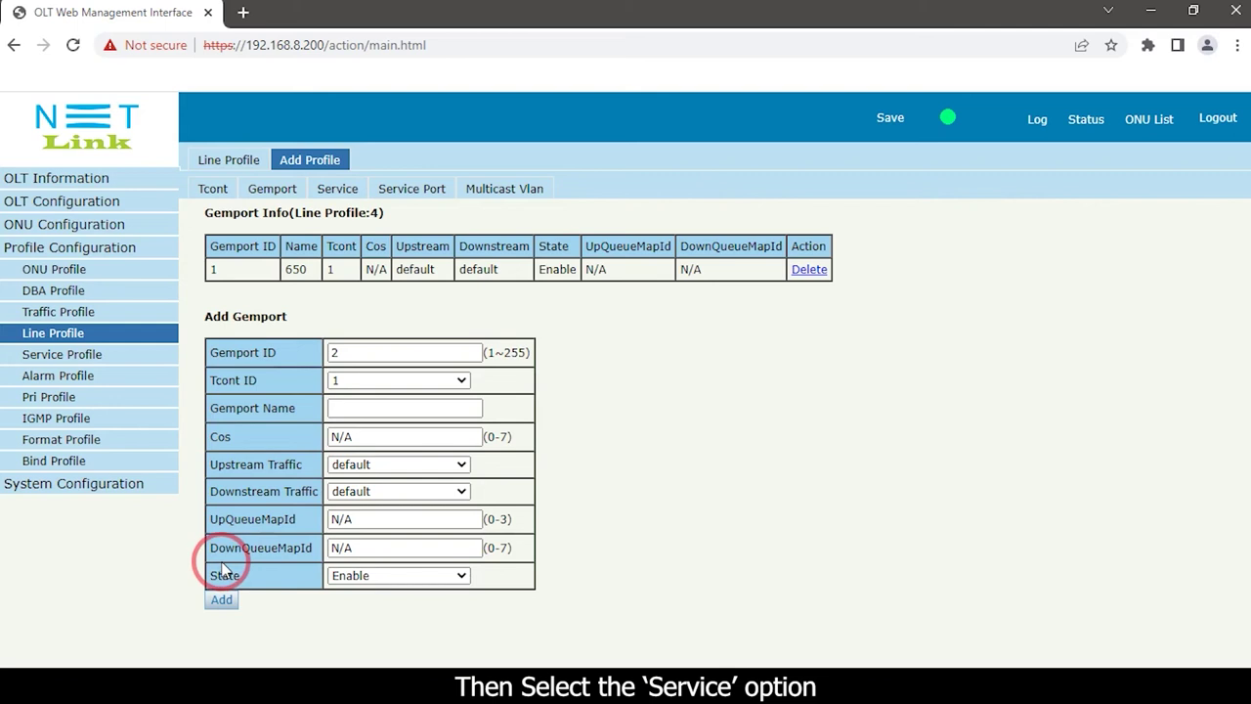
{"action": "left_click", "coordinate": [349, 190]}
{"action": "type", "text": "650"}
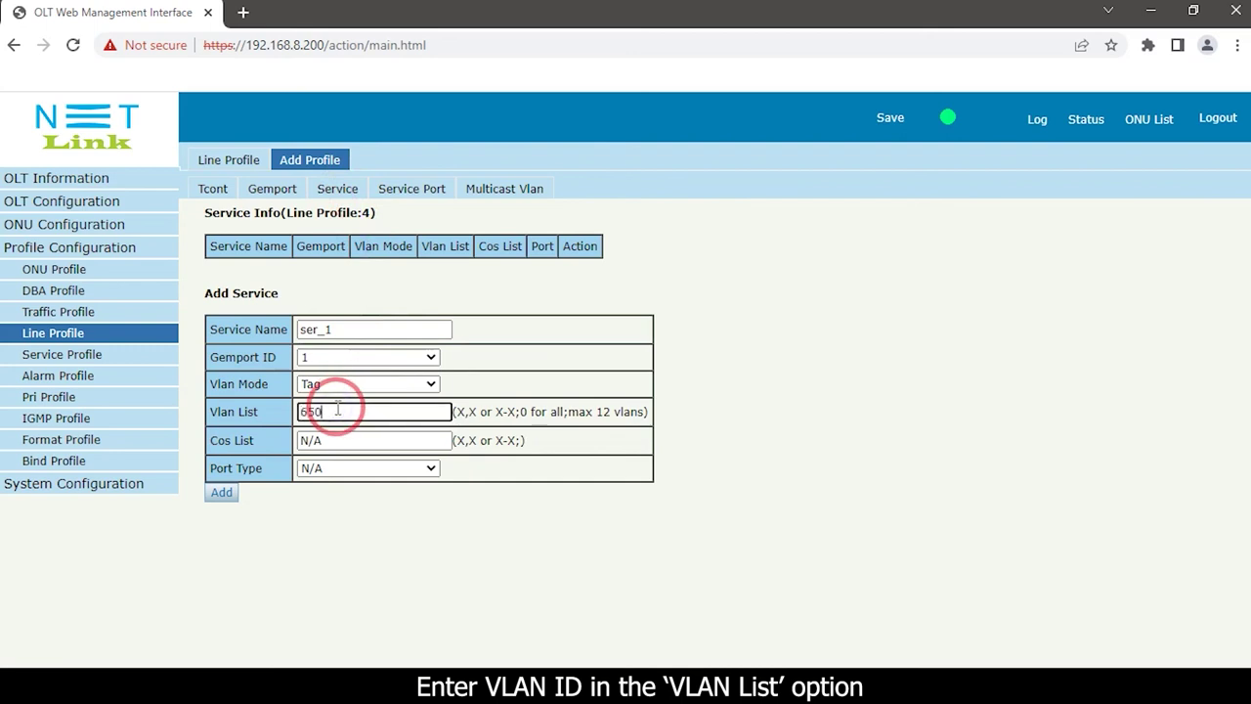
Add service ser_1 on gemport 1 with tagged VLAN 650 to line profile 4.
{"action": "left_click", "coordinate": [223, 493]}
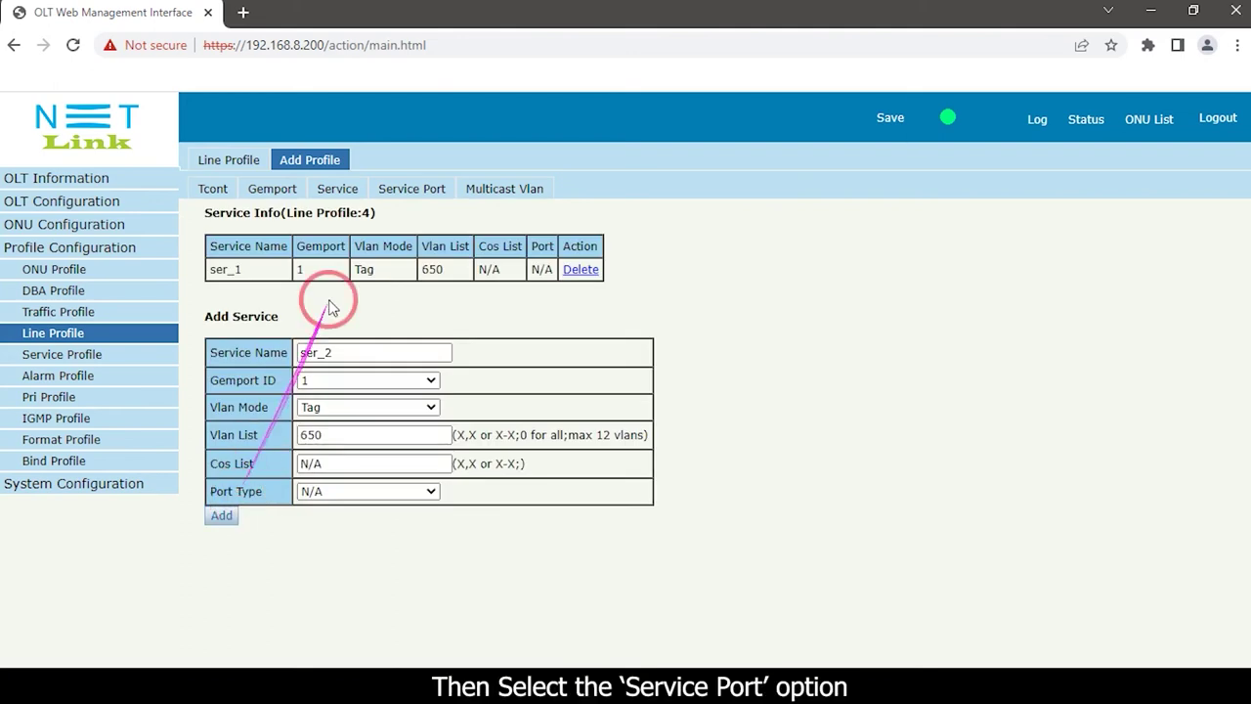
Add service port 1 on gemport 1 with user VLAN 650 translated to VLAN 650.
{"action": "left_click", "coordinate": [389, 189]}
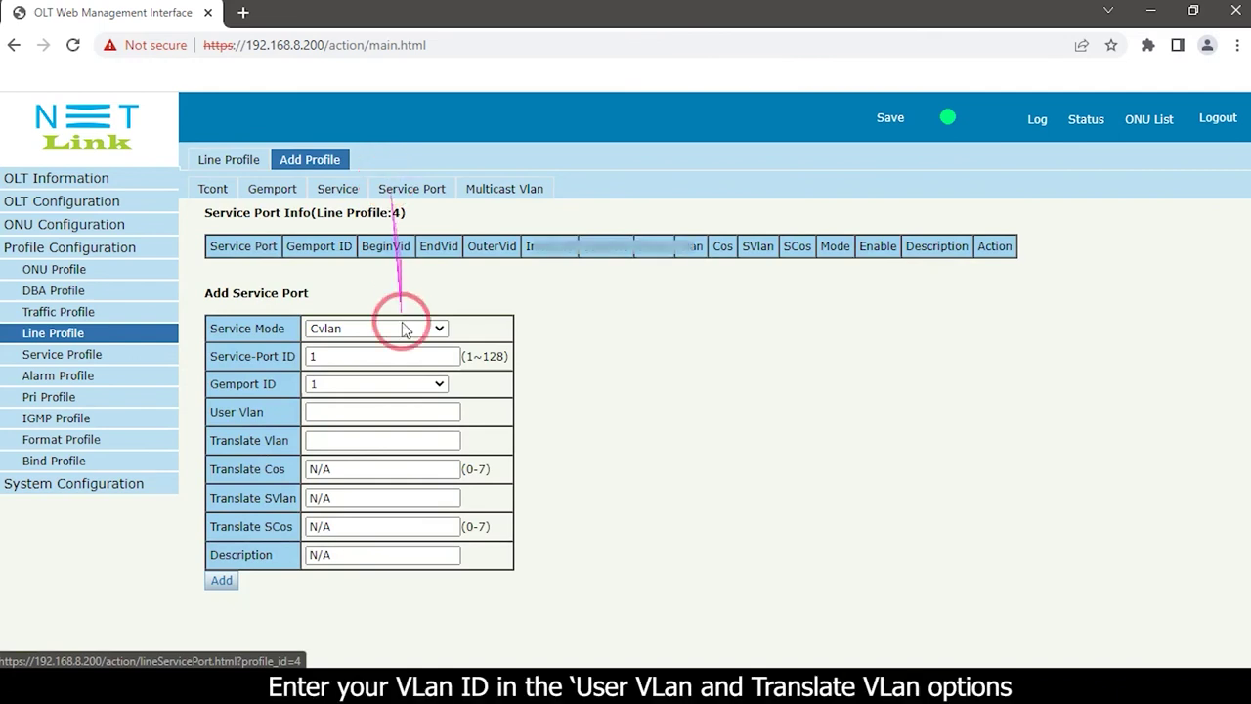
{"action": "left_click", "coordinate": [383, 409]}
{"action": "type", "text": "650"}
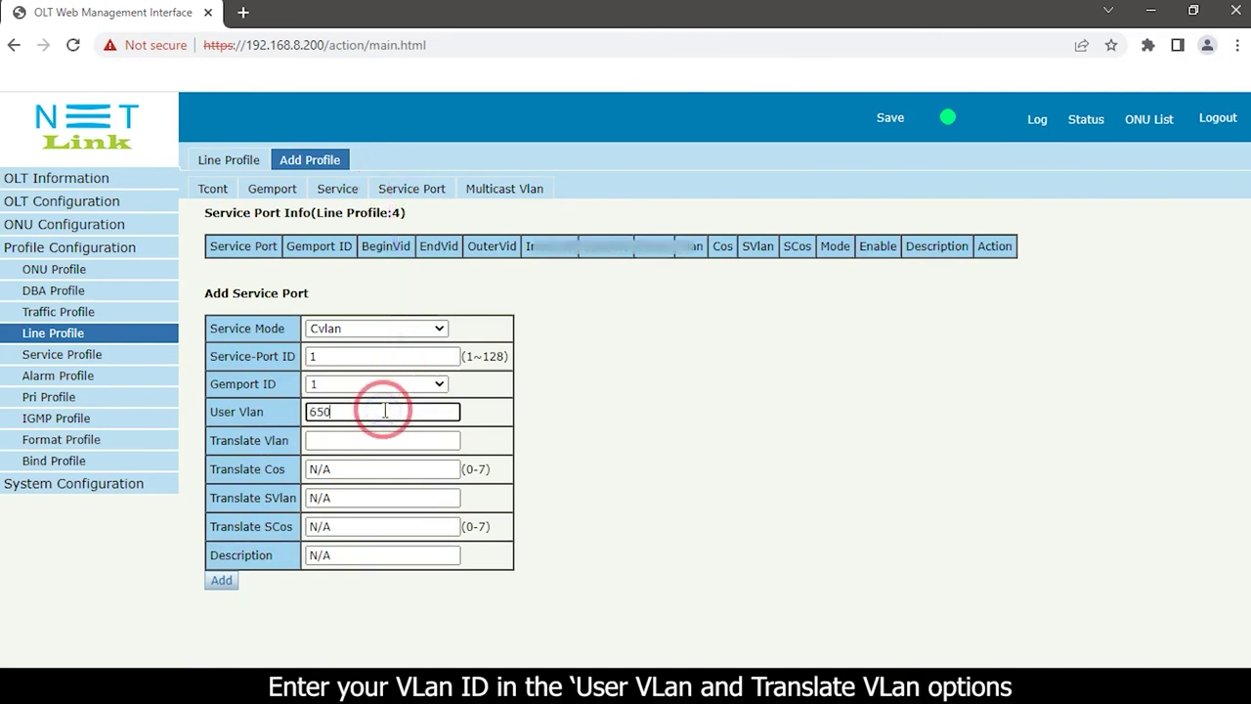
{"action": "left_click", "coordinate": [330, 437]}
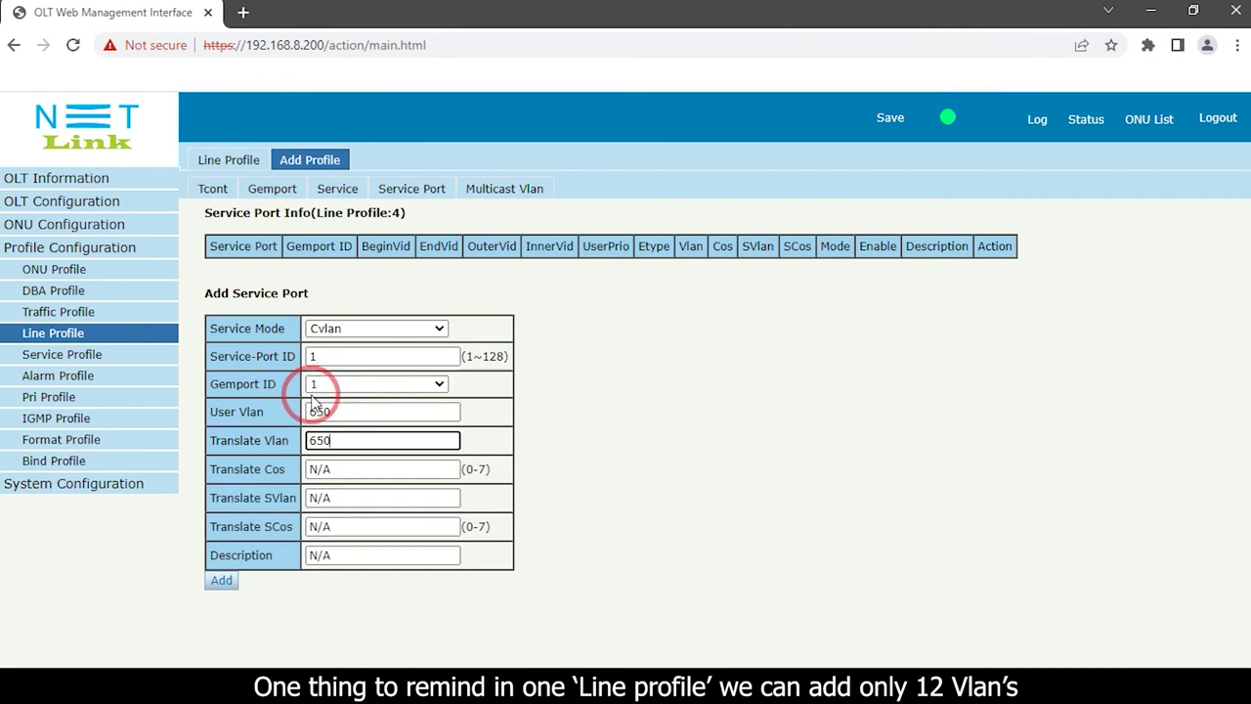
{"action": "left_click", "coordinate": [221, 580]}
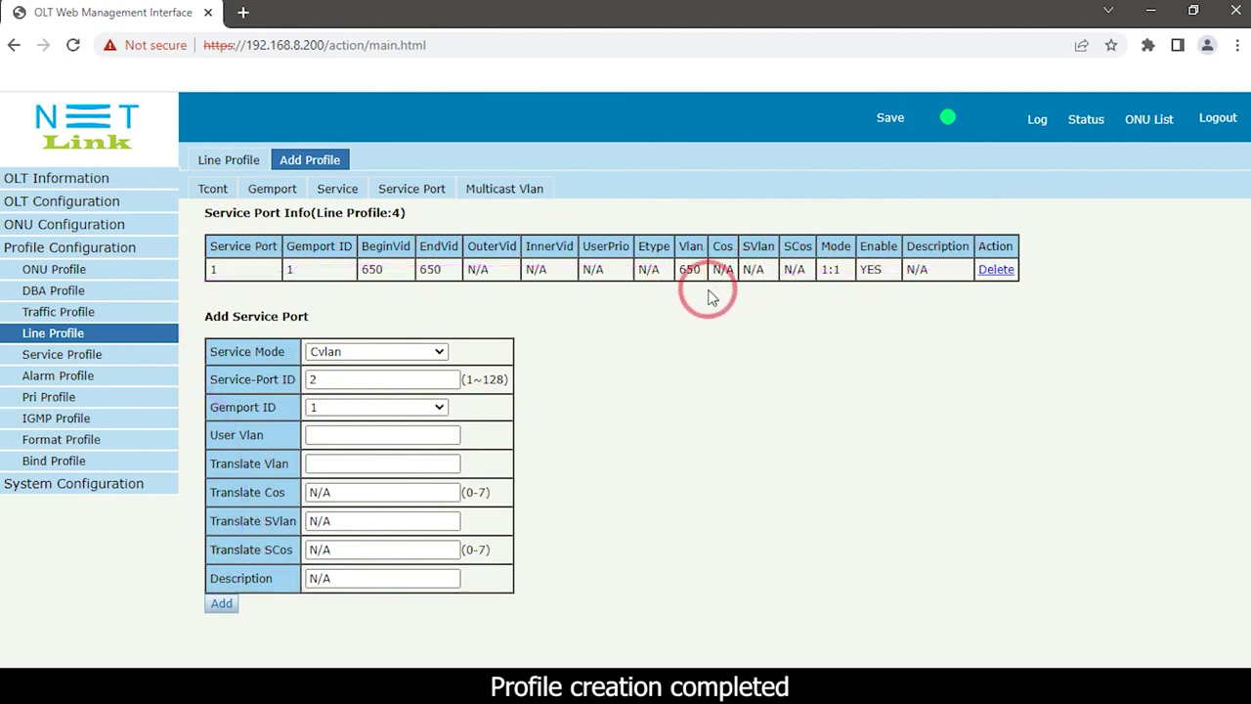
Return to the Device Information page and save the OLT configuration.
{"action": "left_click", "coordinate": [36, 184]}
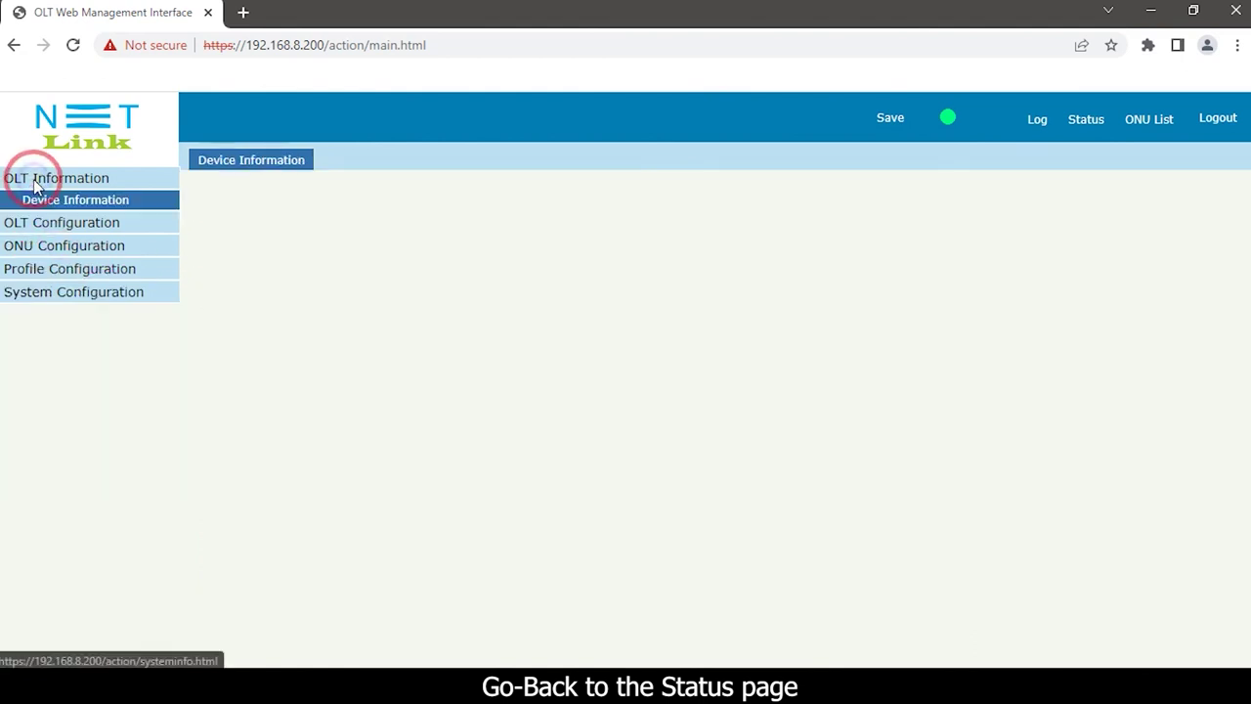
{"action": "left_click", "coordinate": [887, 119]}
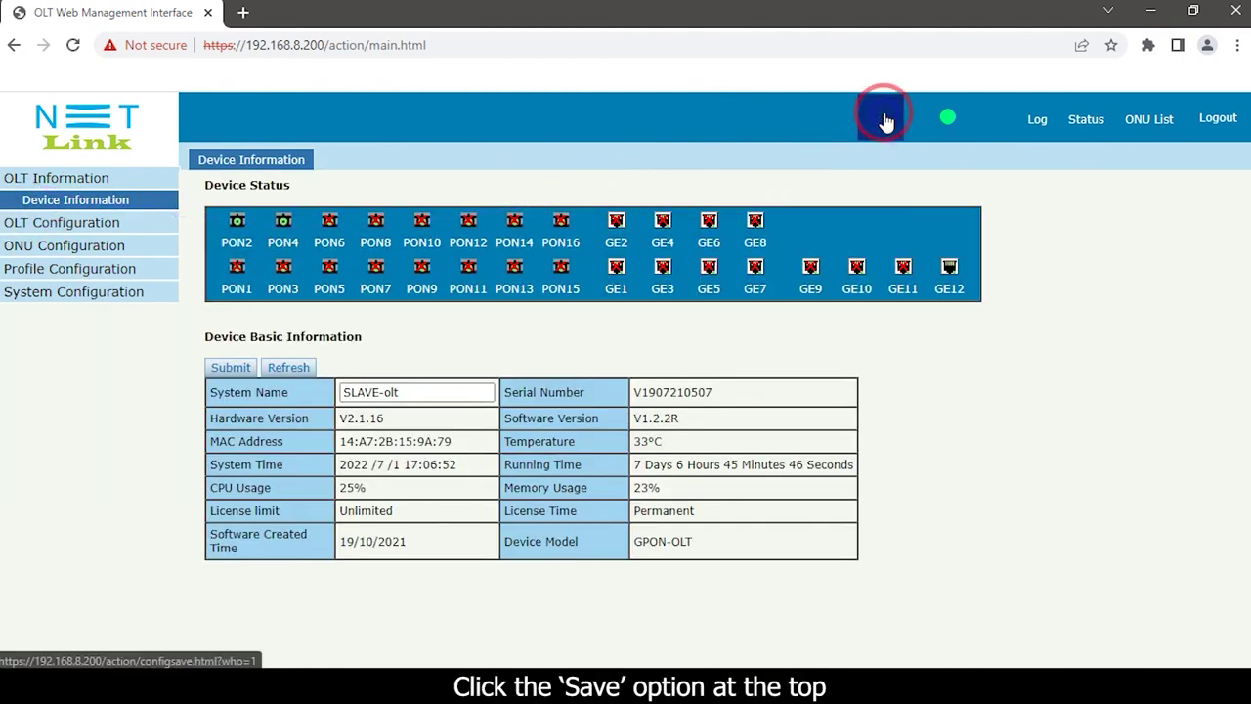